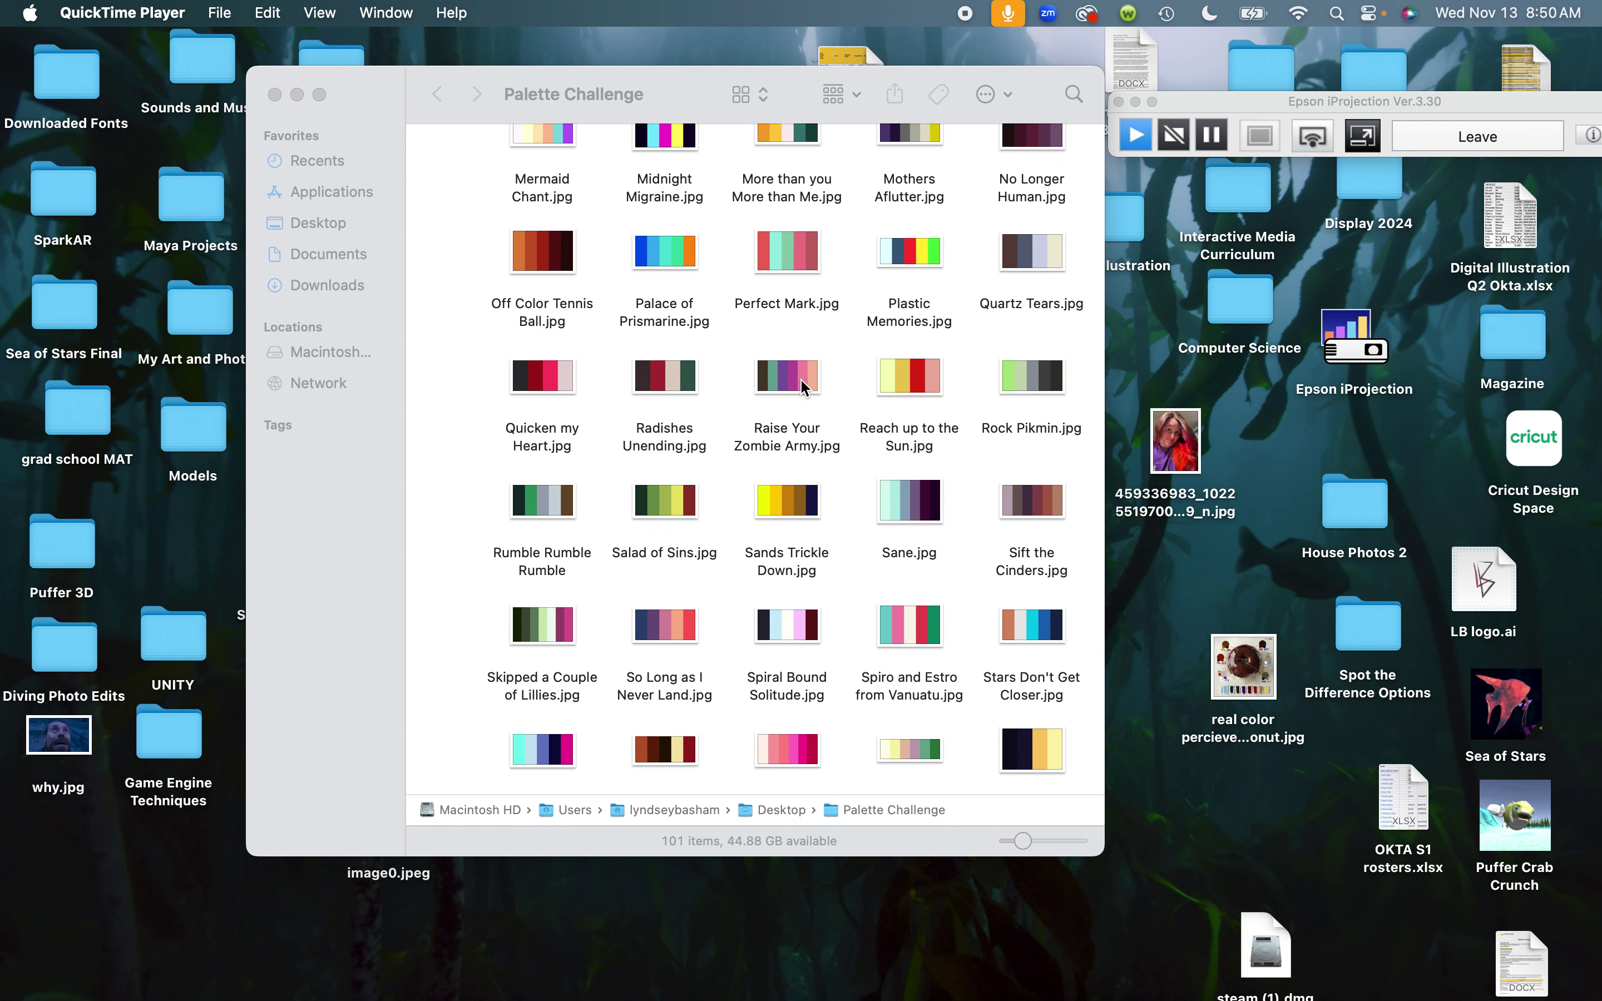
Select Sane.jpg in the Palette Challenge folder and bring up its Open With options
left_click(909, 497)
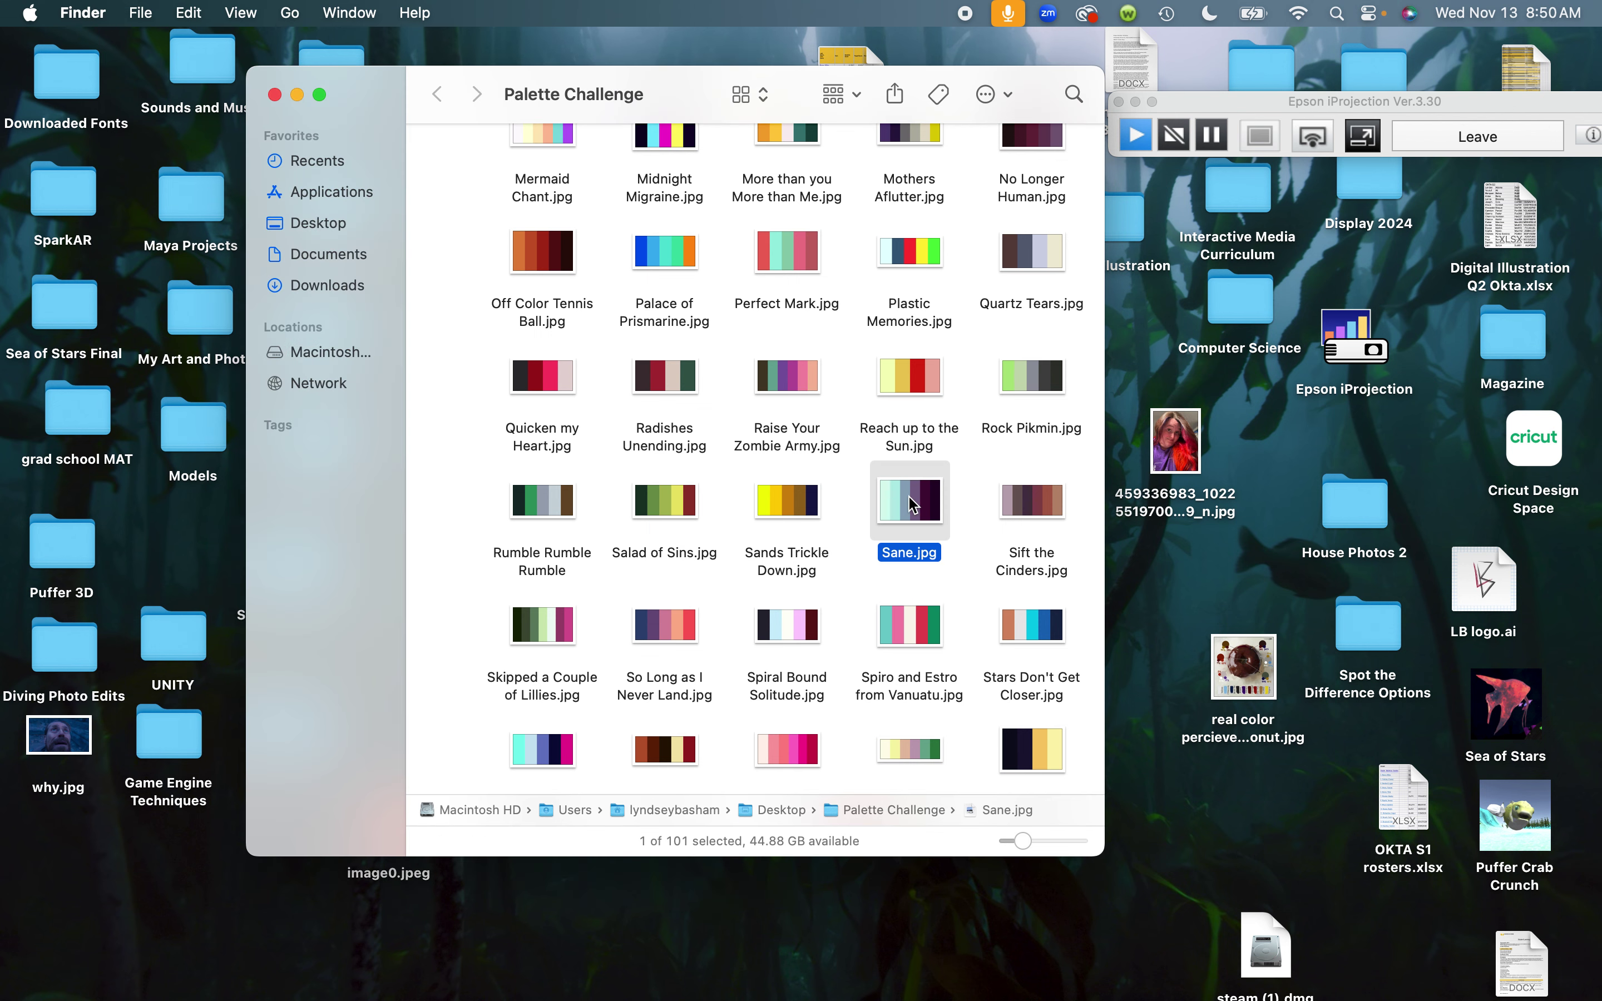
right_click(914, 504)
mouse_move(1042, 538)
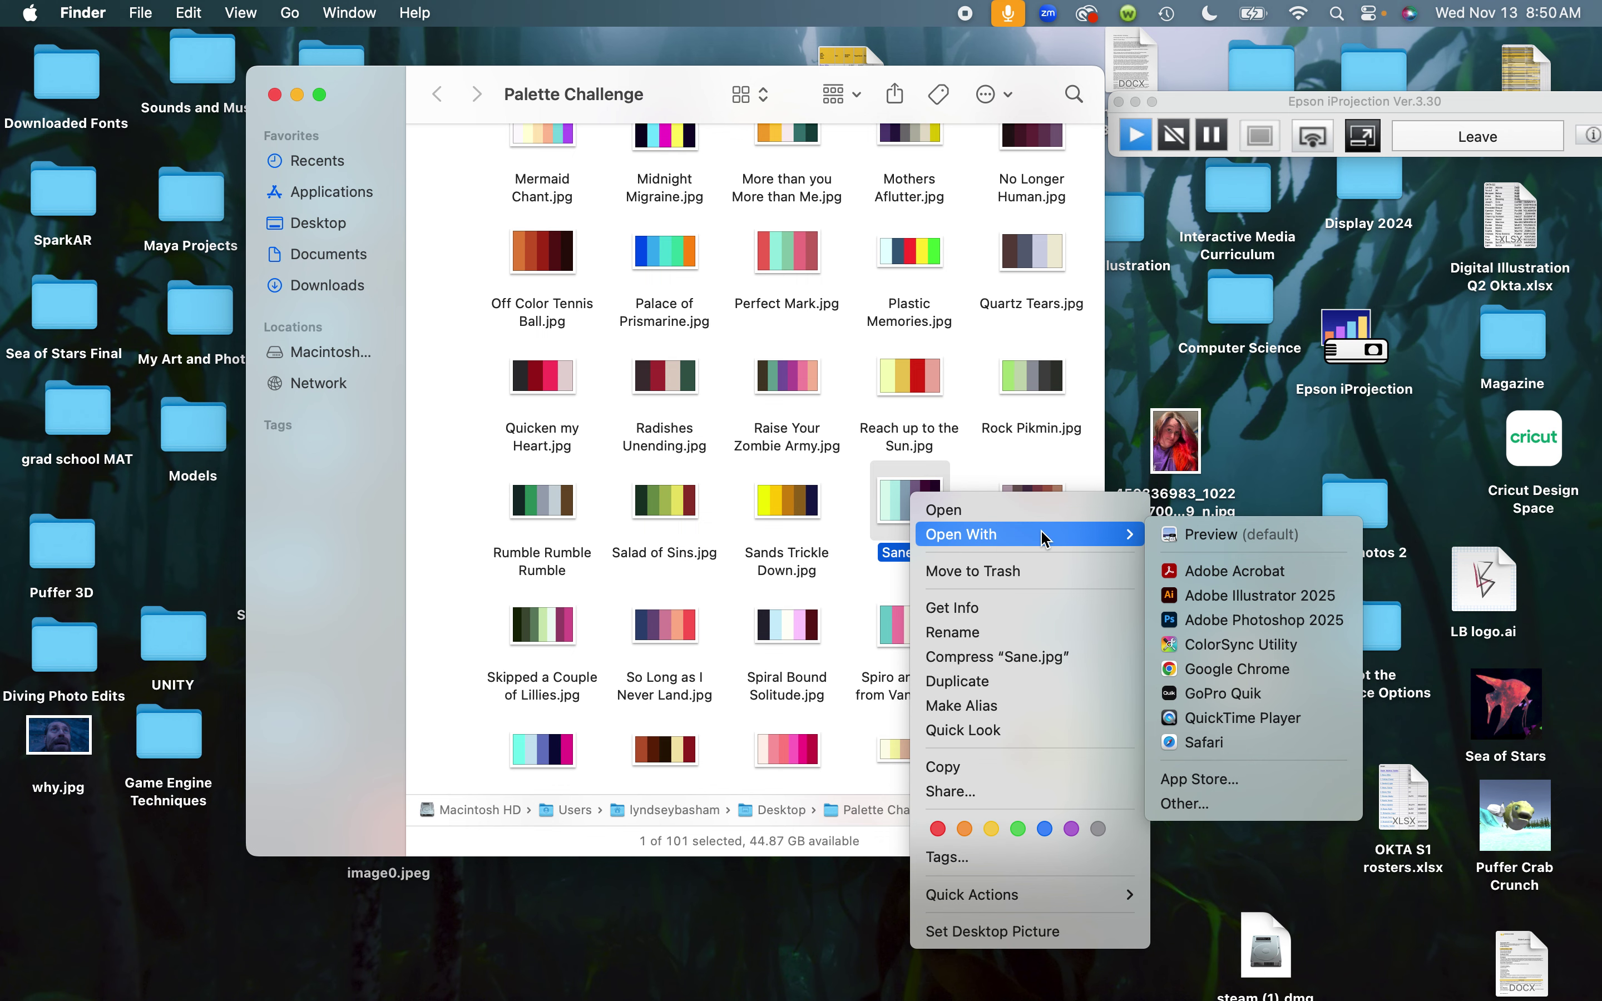
Open Sane.jpg in Photoshop 2025 and close the Adjustments and Gradients panels
left_click(1299, 625)
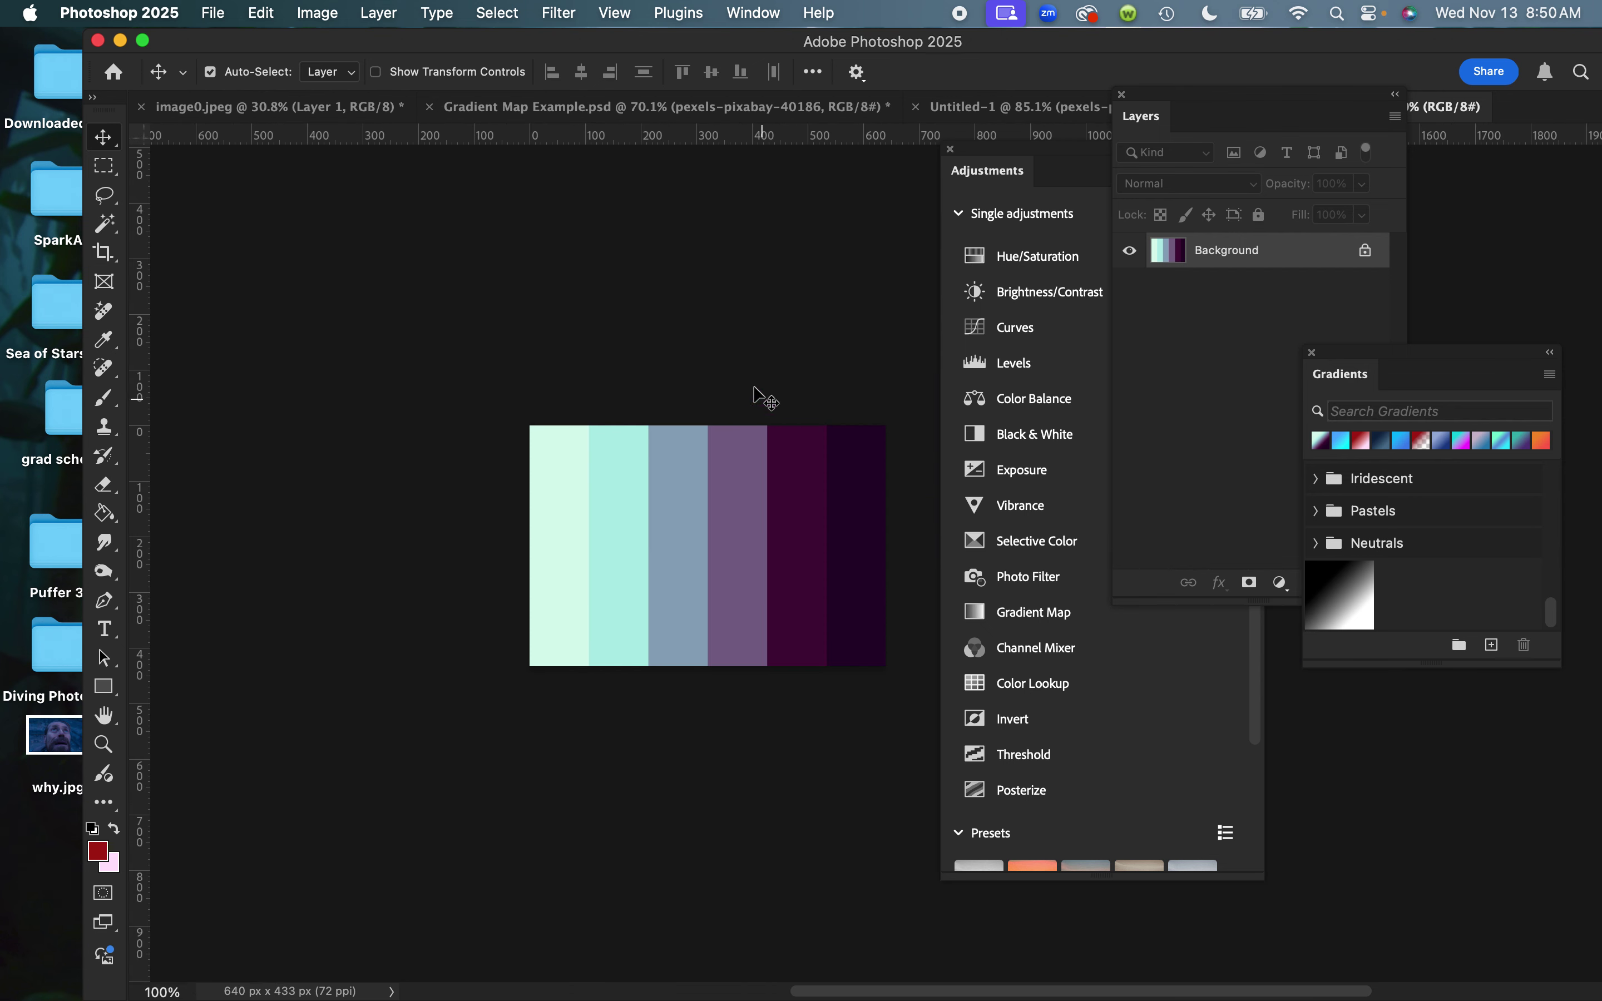
left_click(951, 149)
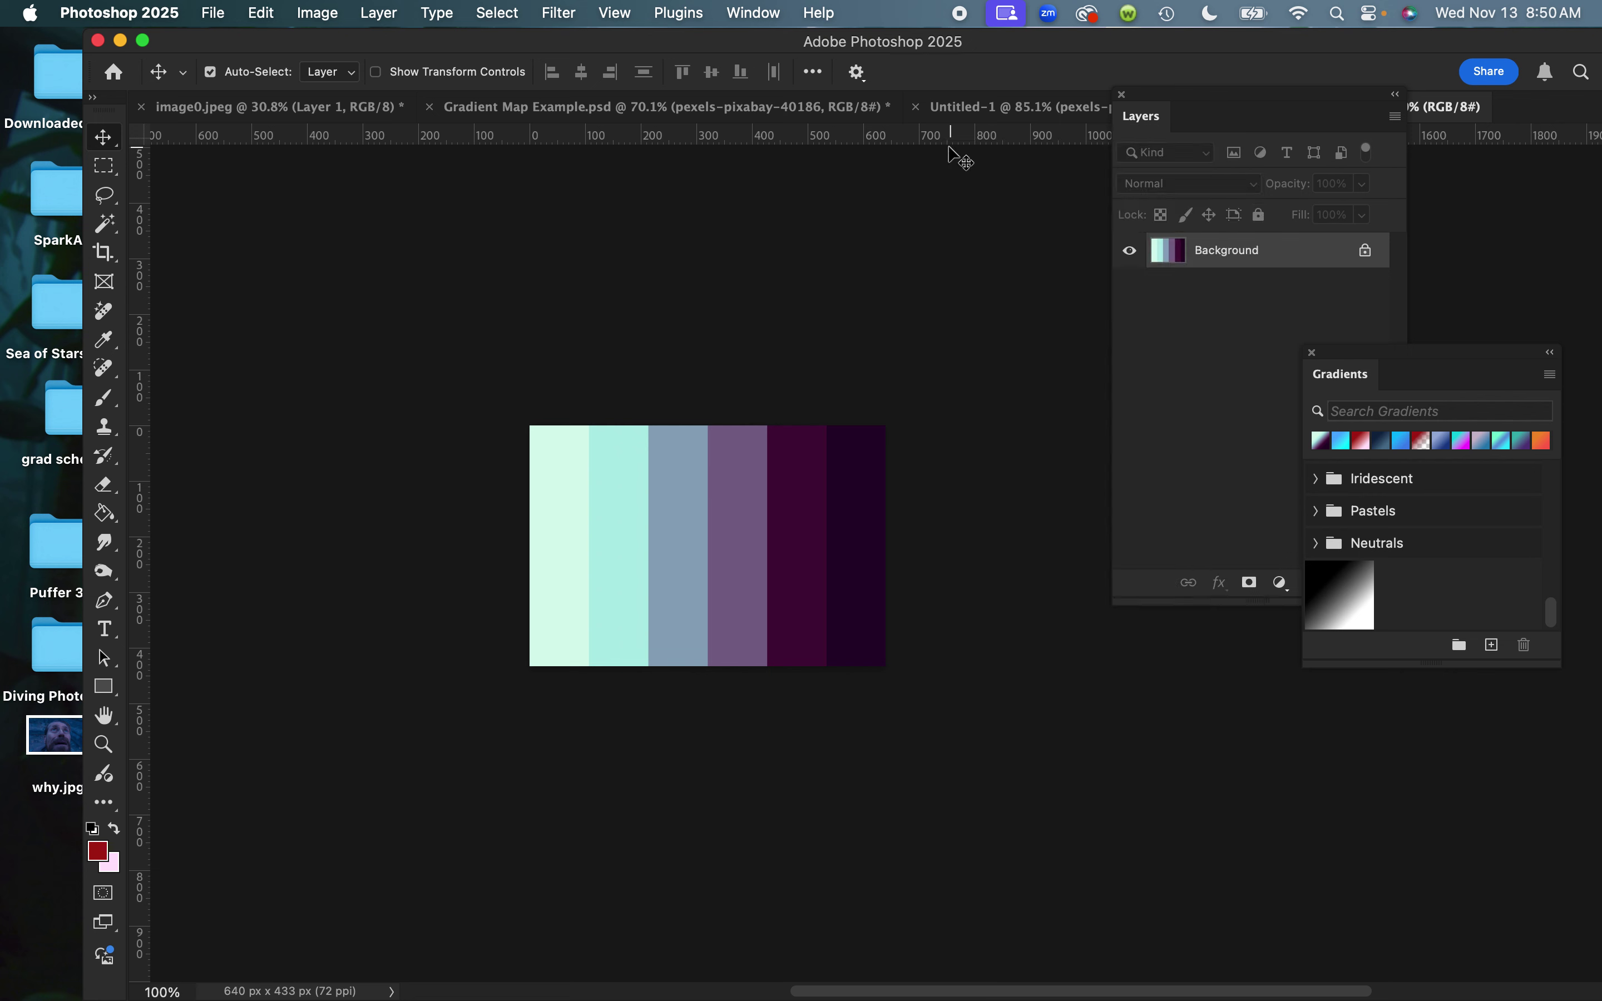
left_click(1313, 353)
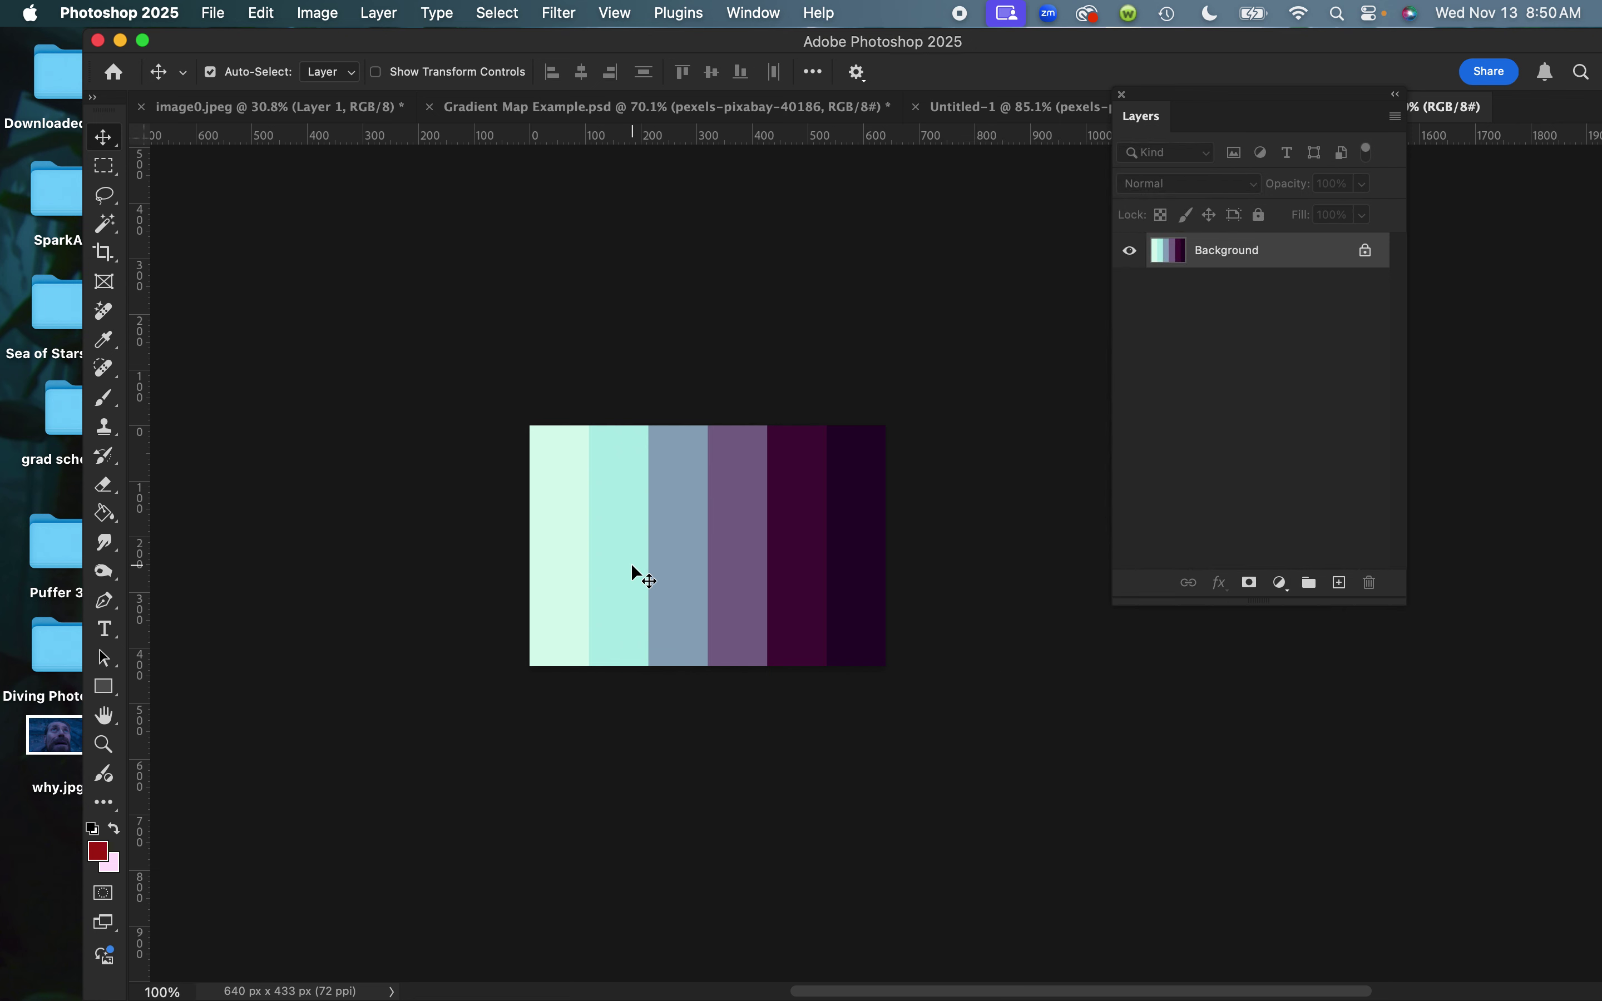
scroll(633, 564, "up", 2)
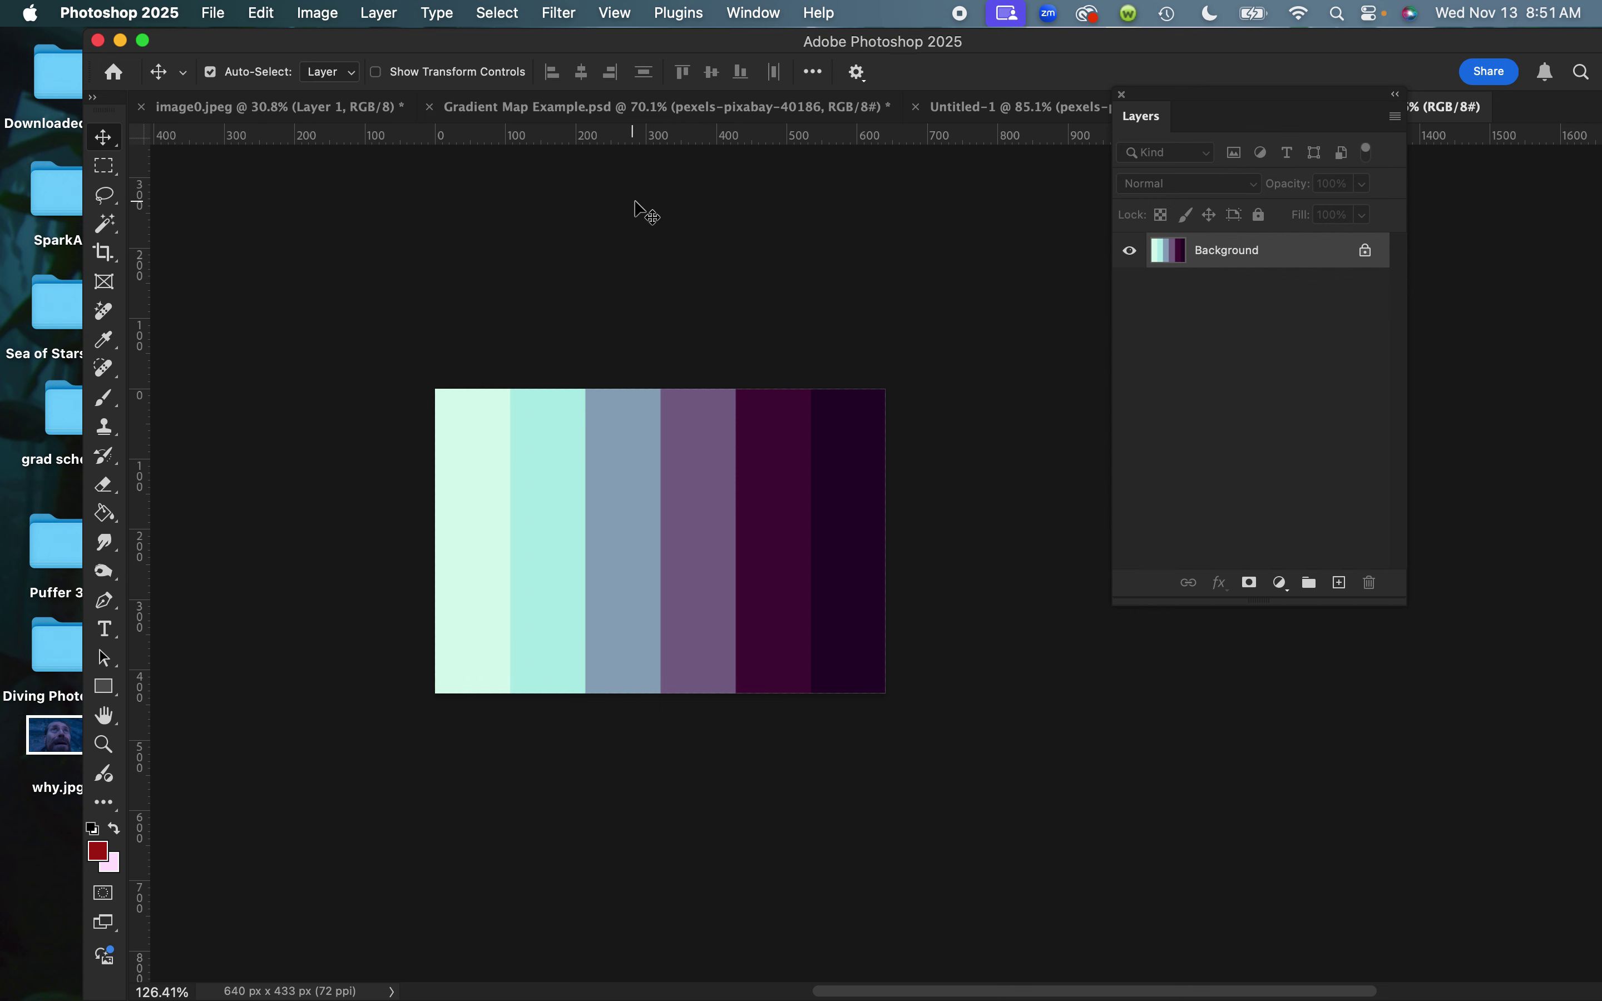
Reopen the Gradients panel from the Window menu and dock it beside the Layers panel
left_click(755, 13)
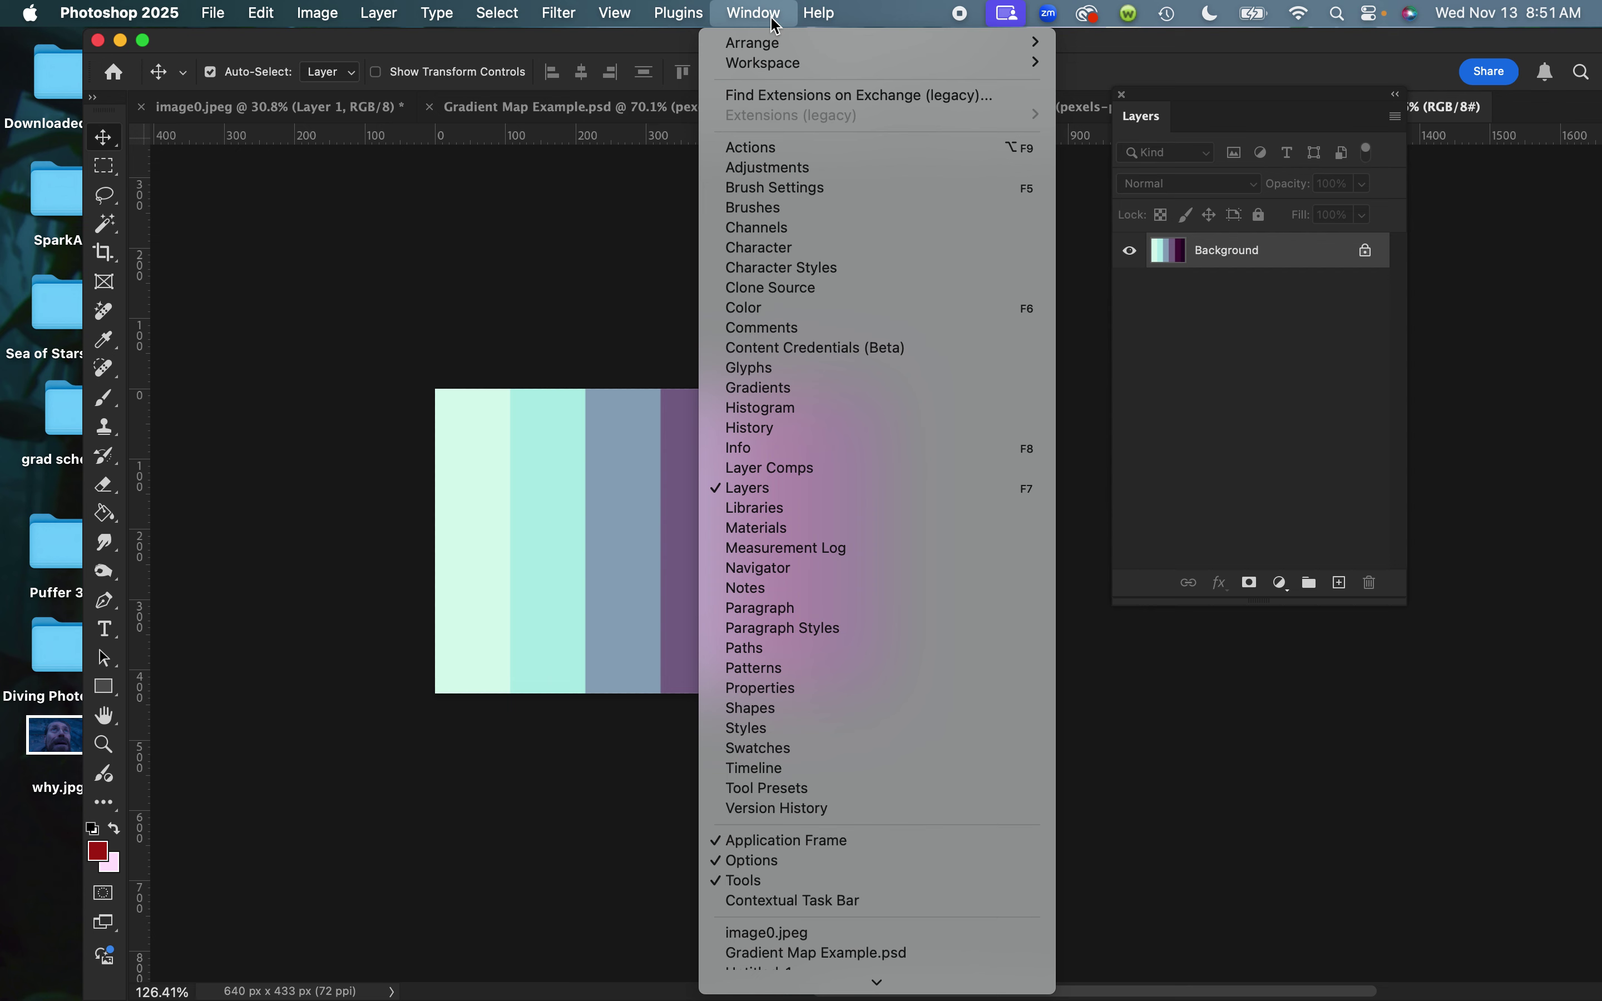
left_click(849, 395)
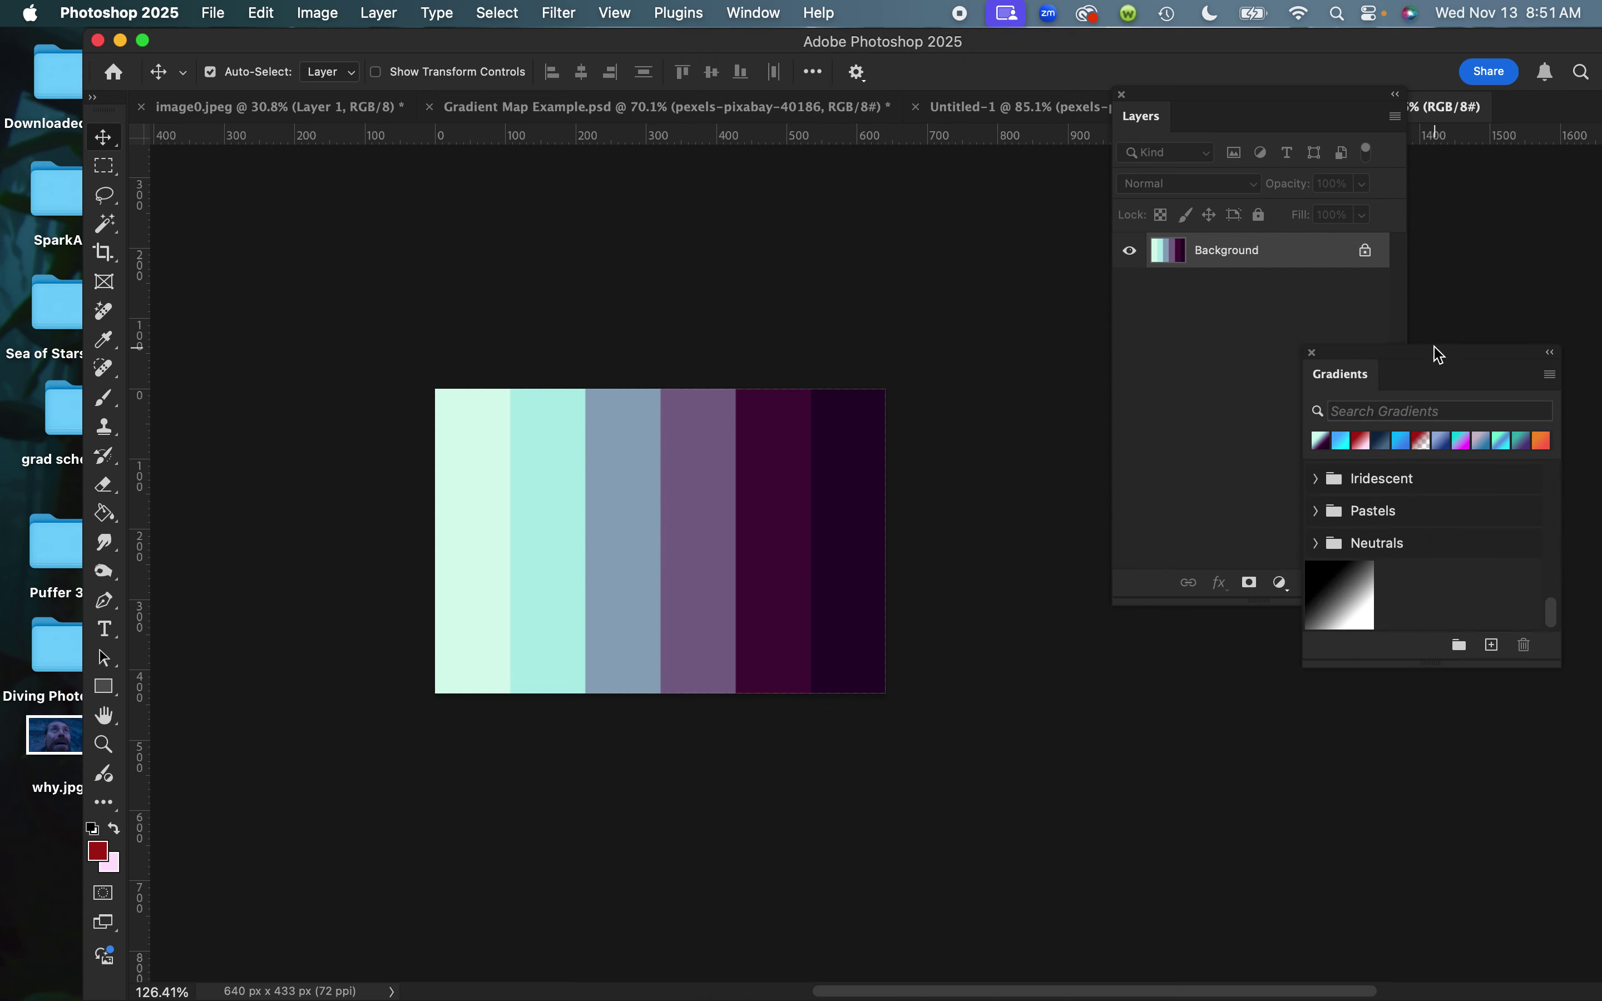
left_click_drag(1434, 351, 990, 254)
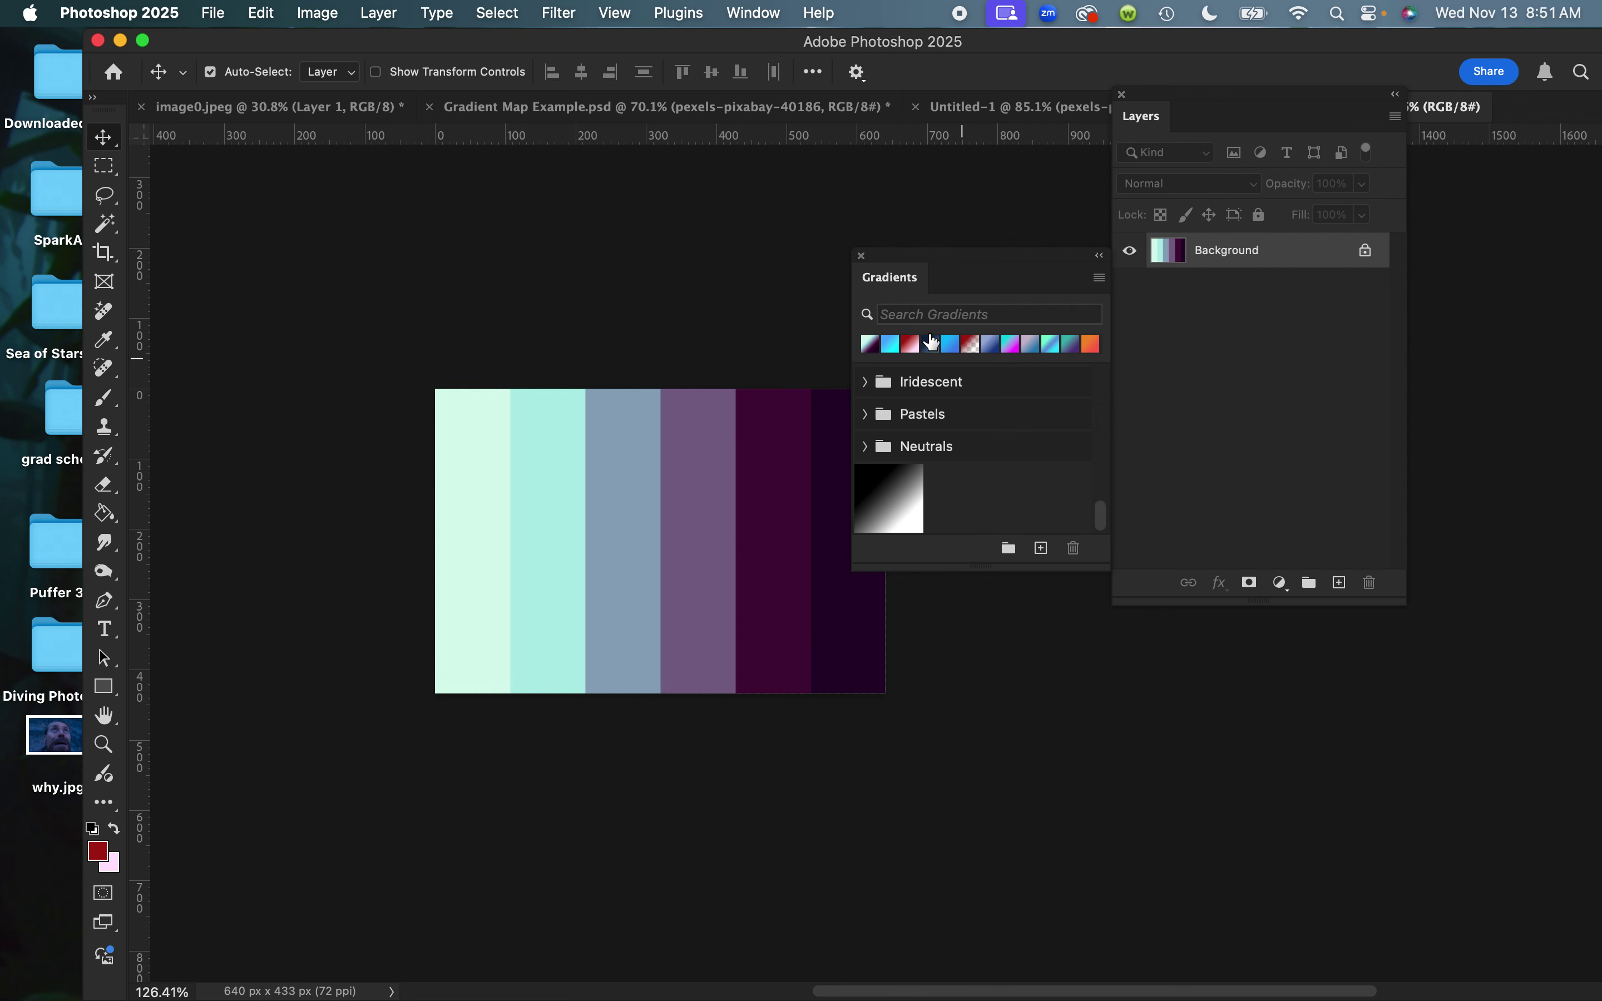
scroll(920, 406, "up", 8)
scroll(920, 406, "up", 3)
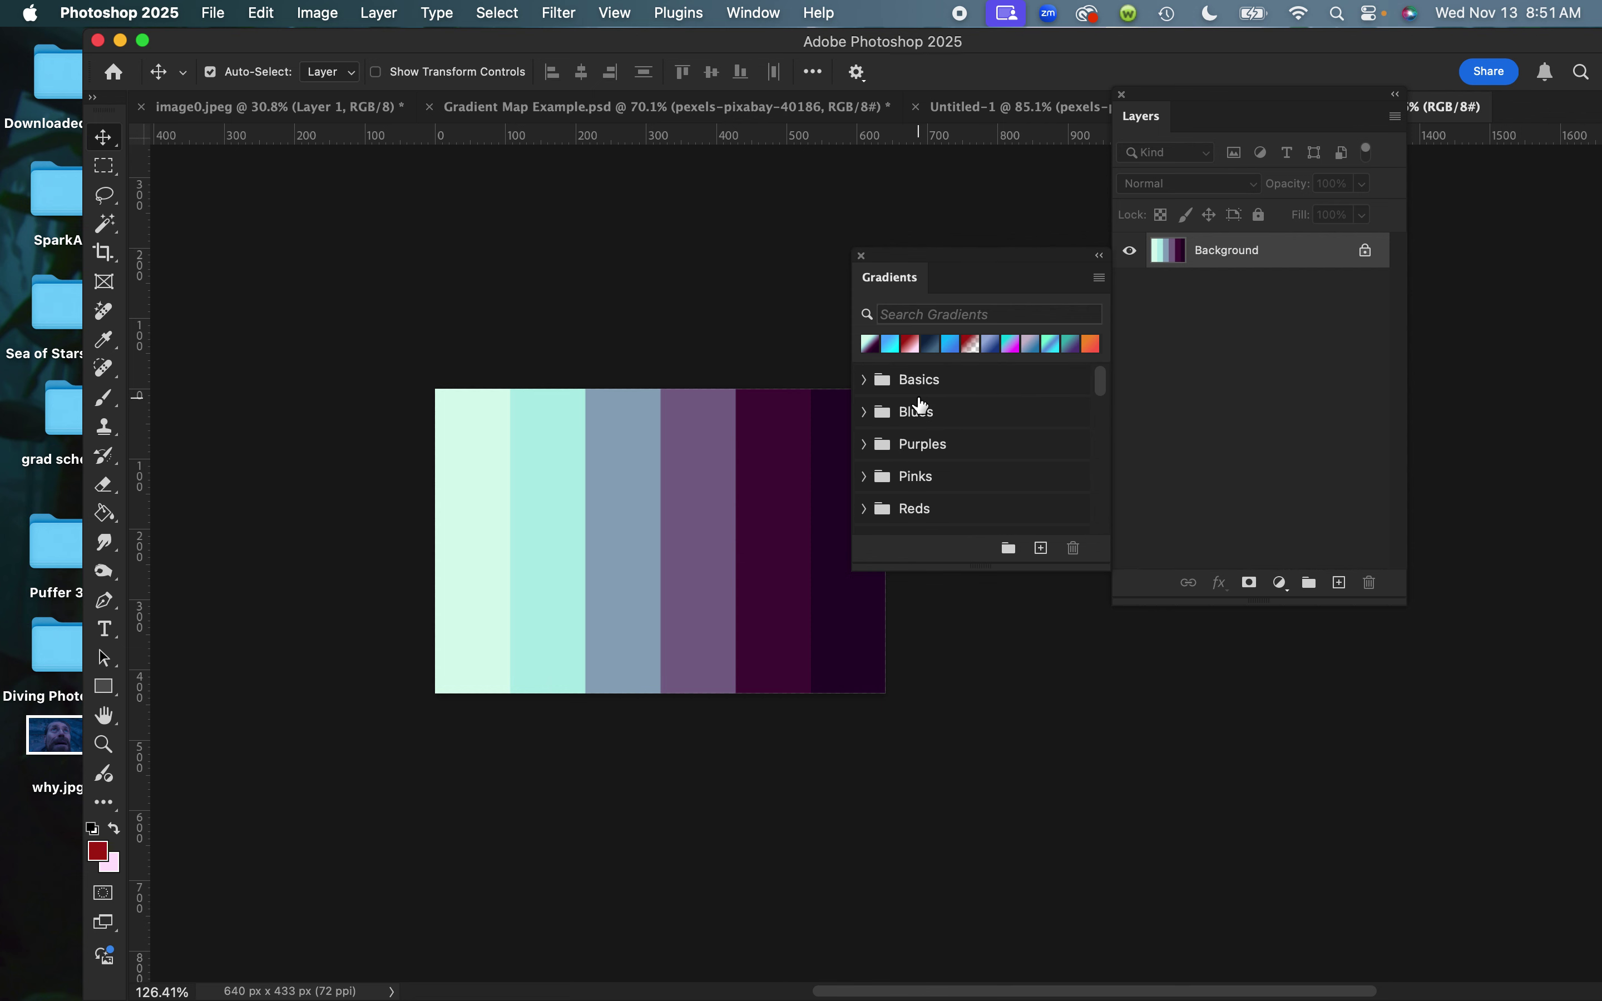
scroll(921, 405, "down", 8)
scroll(921, 405, "down", 3)
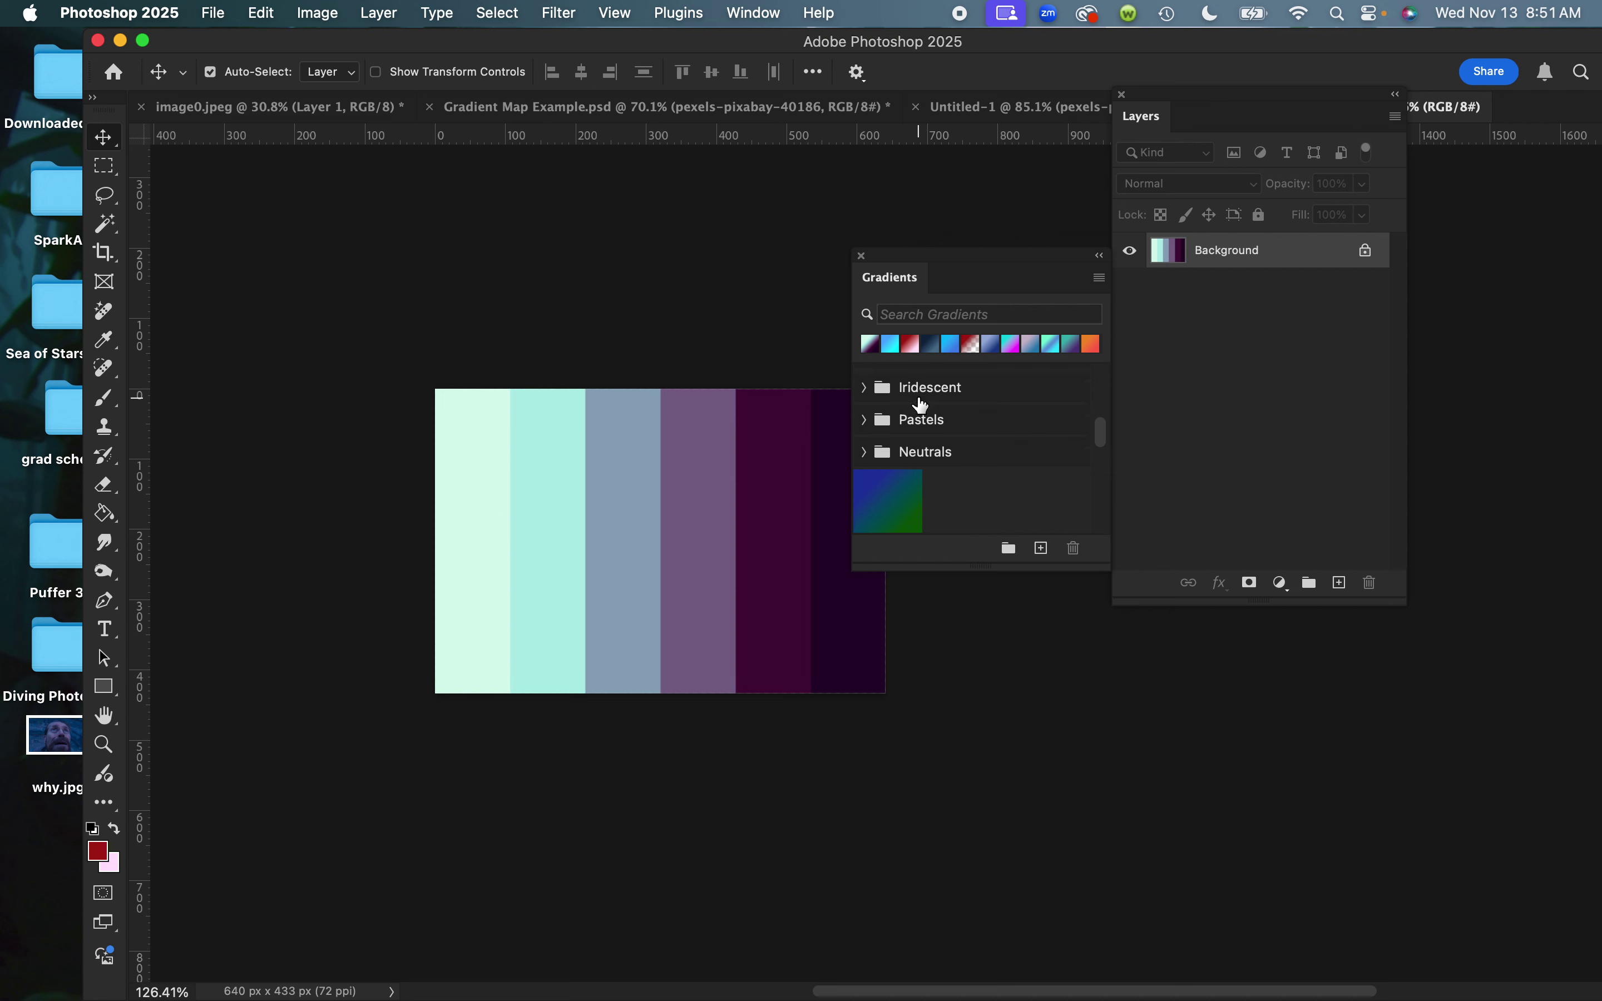
mouse_move(197, 909)
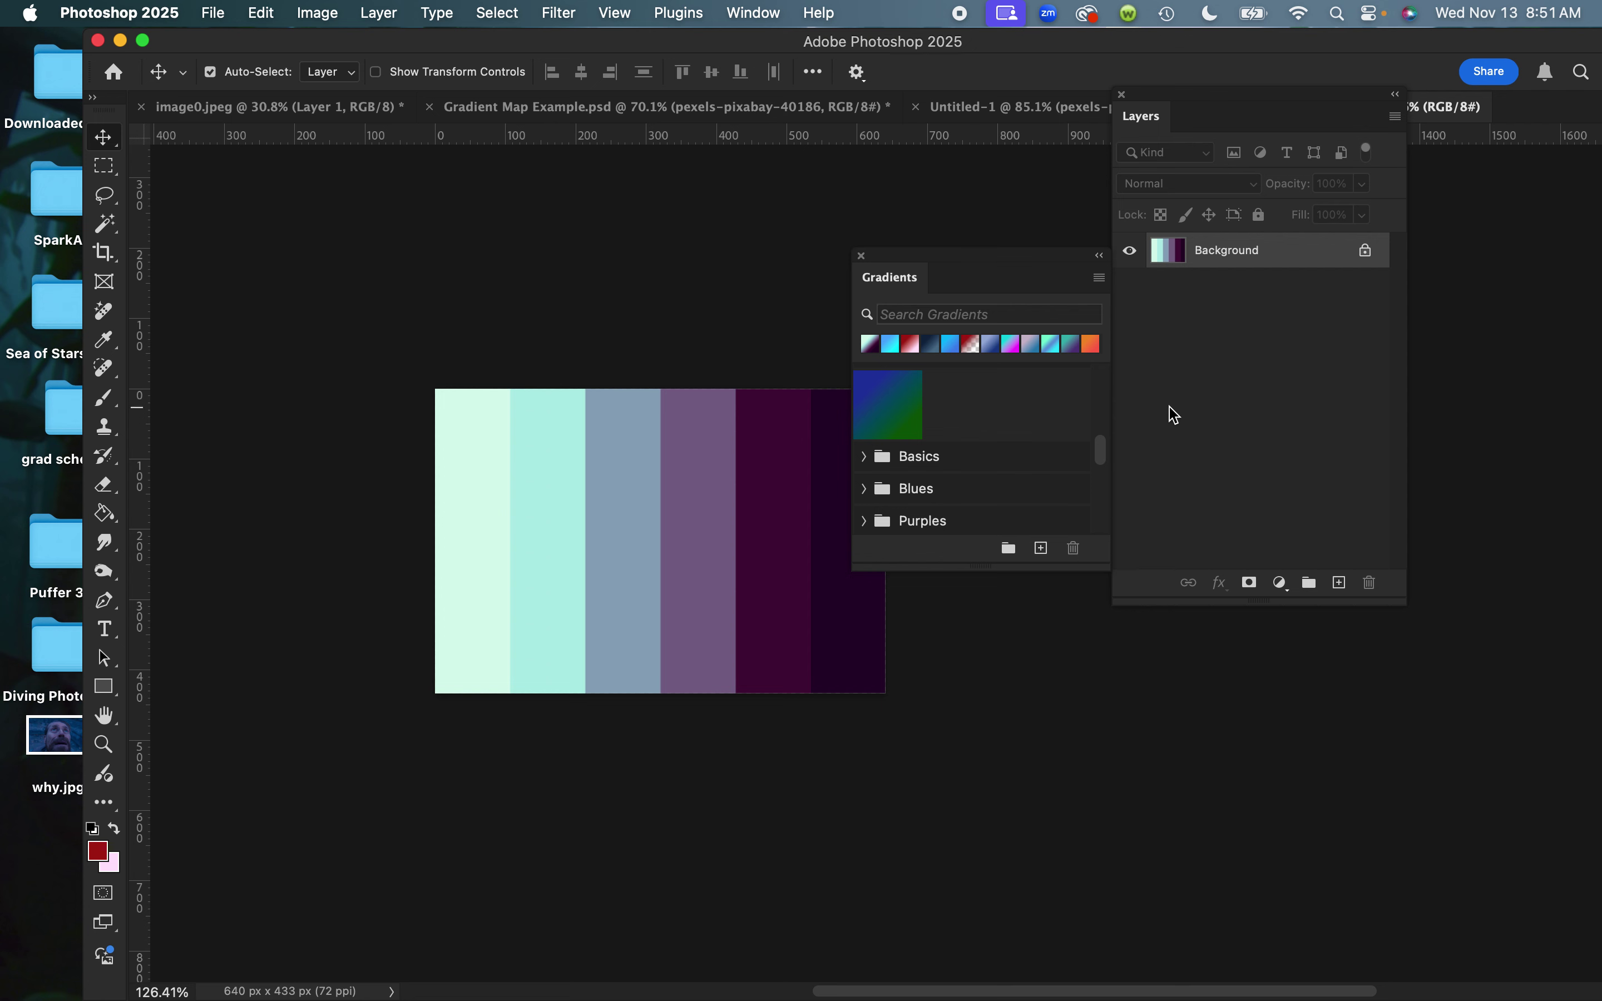
scroll(951, 429, "down", 5)
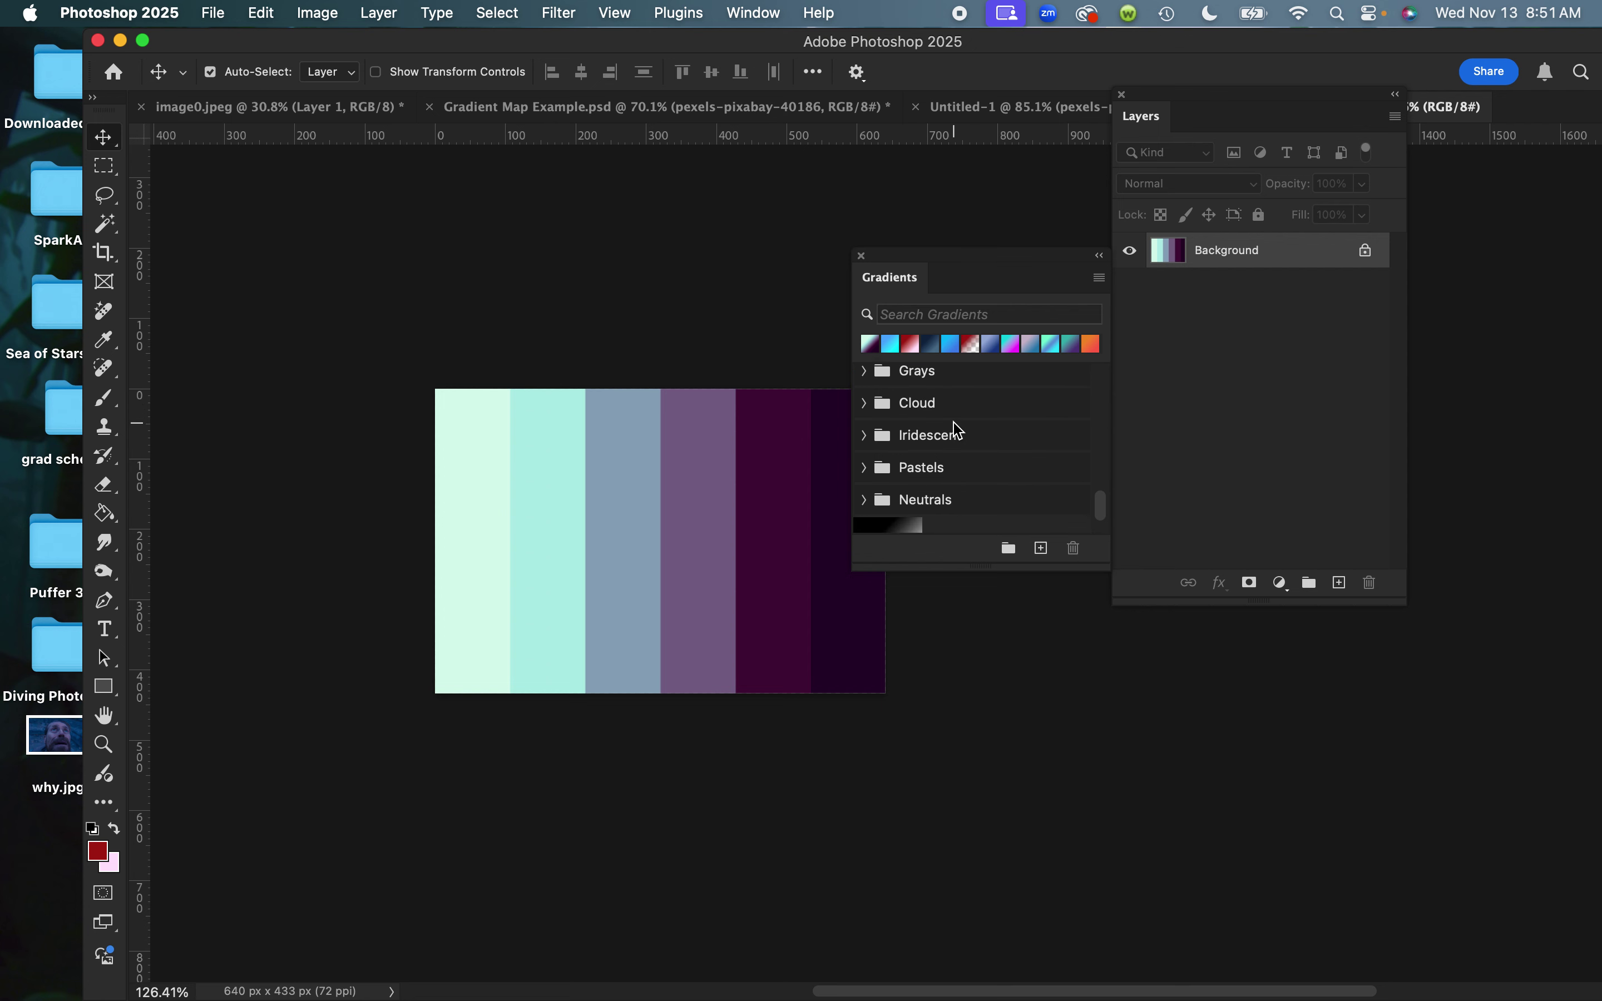
Add a new gradient group and name it 'Custom Gradients'
left_click(1007, 551)
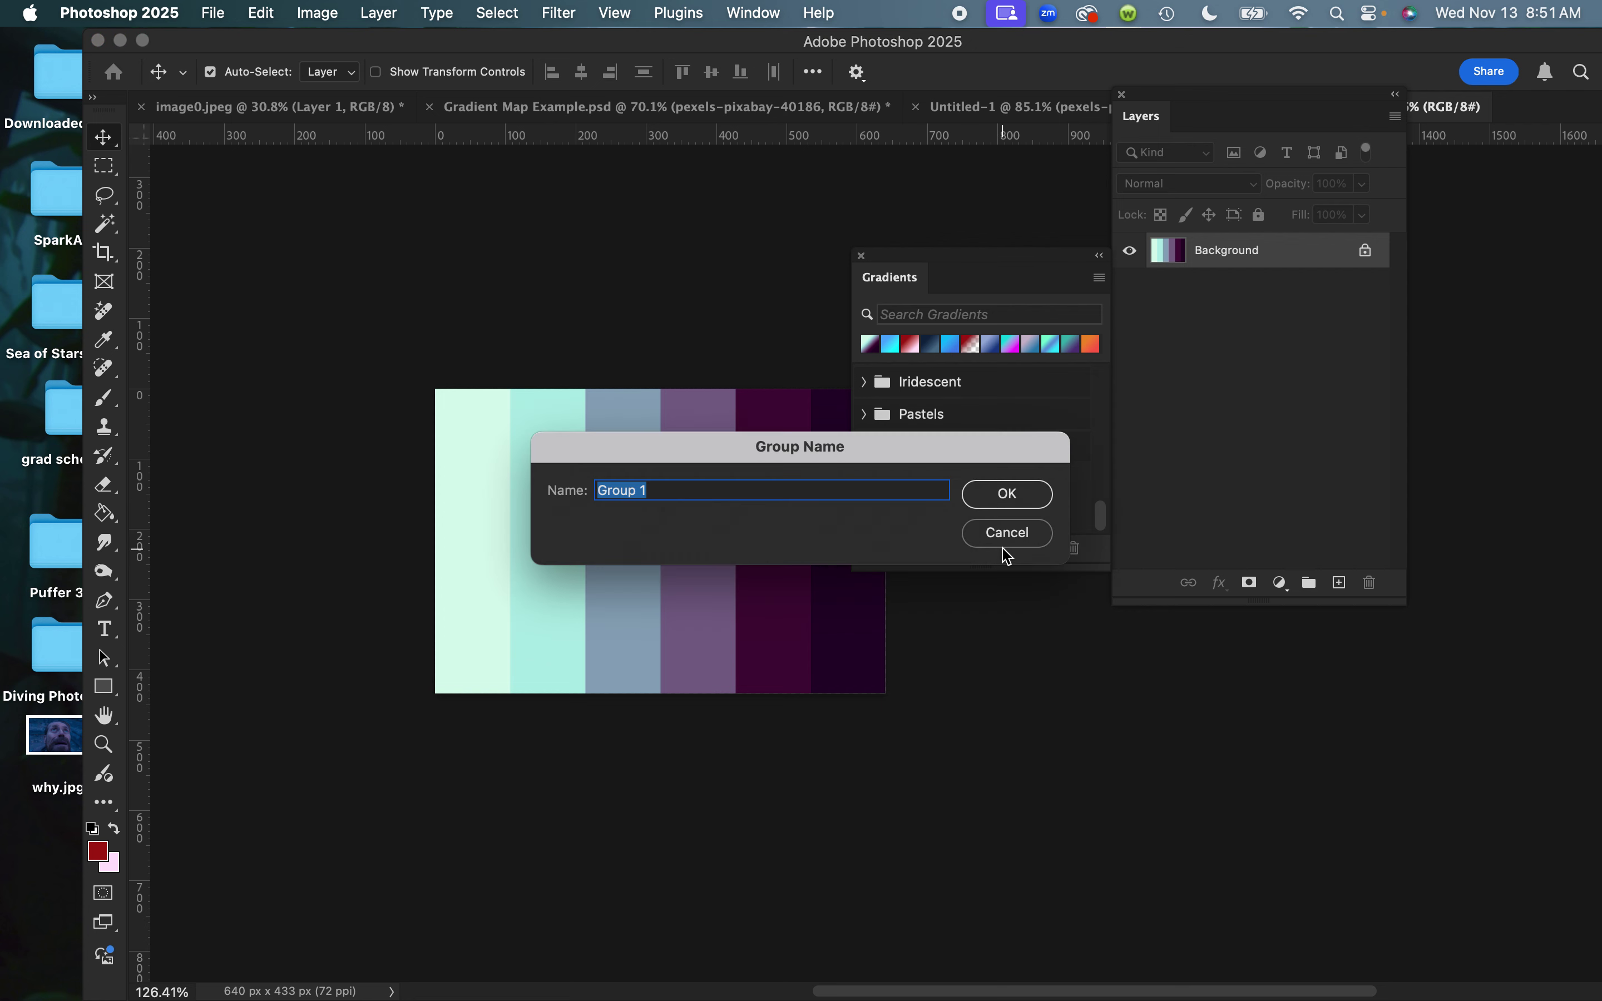
type("Cusyom")
key("BackSpace")
key("BackSpace")
key("BackSpace")
type("stom Gradients")
key("Return")
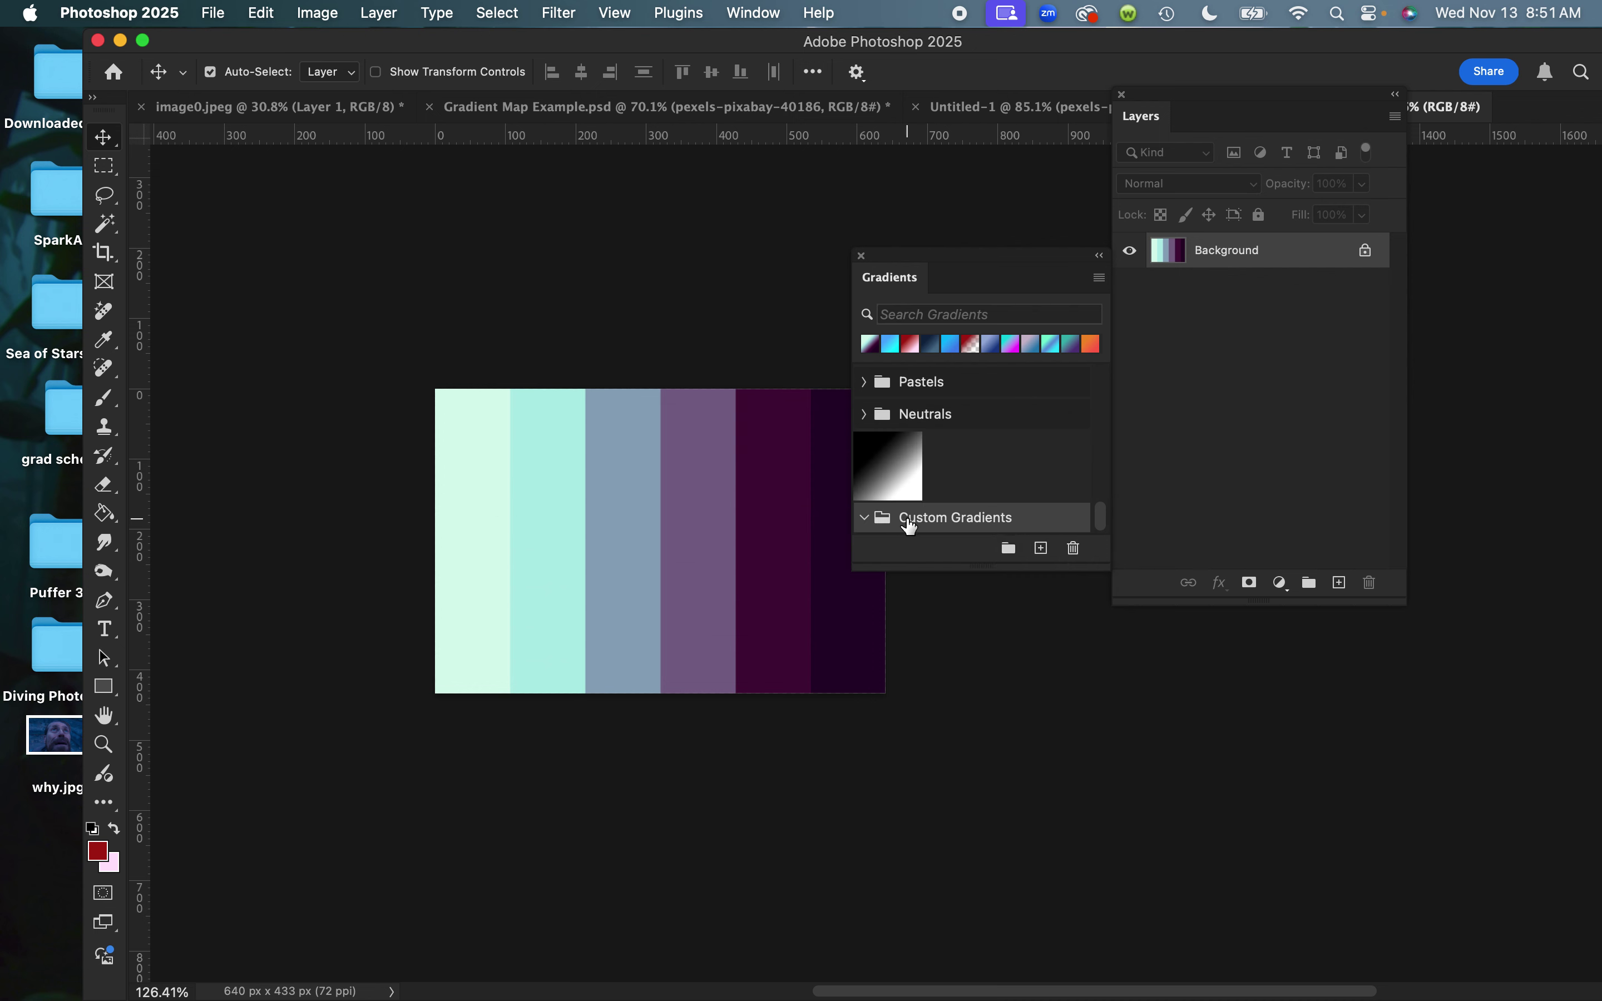
Create a new gradient named 'Sane Palette' and select its left colour stop
left_click(1042, 550)
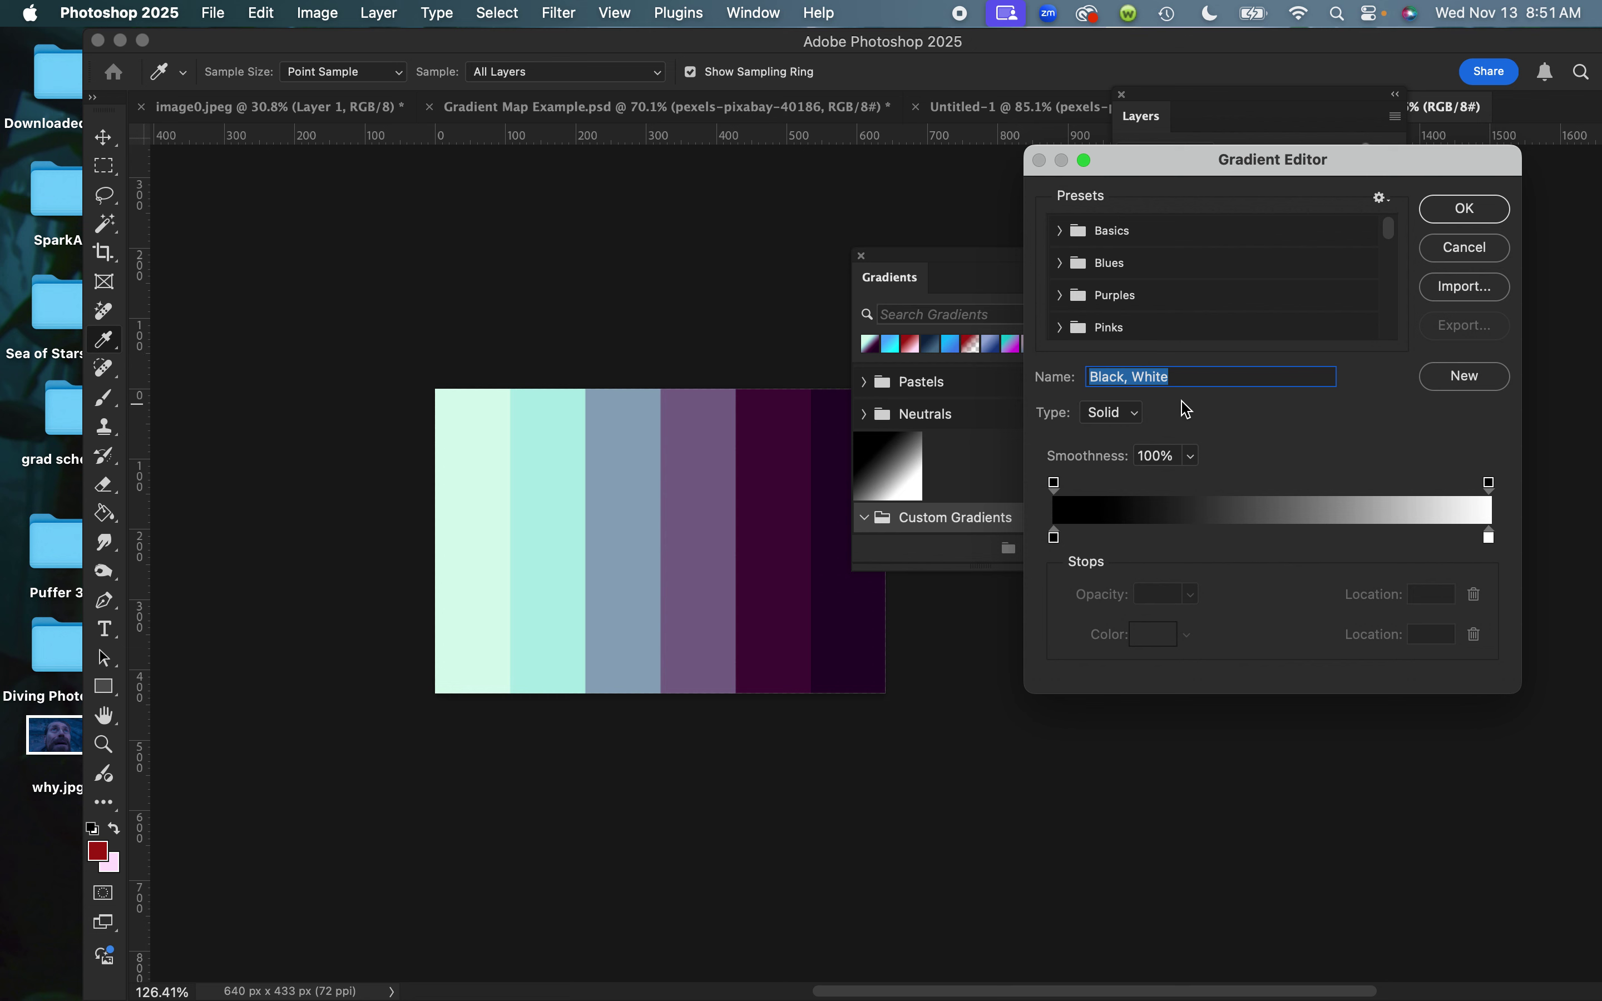
type("S")
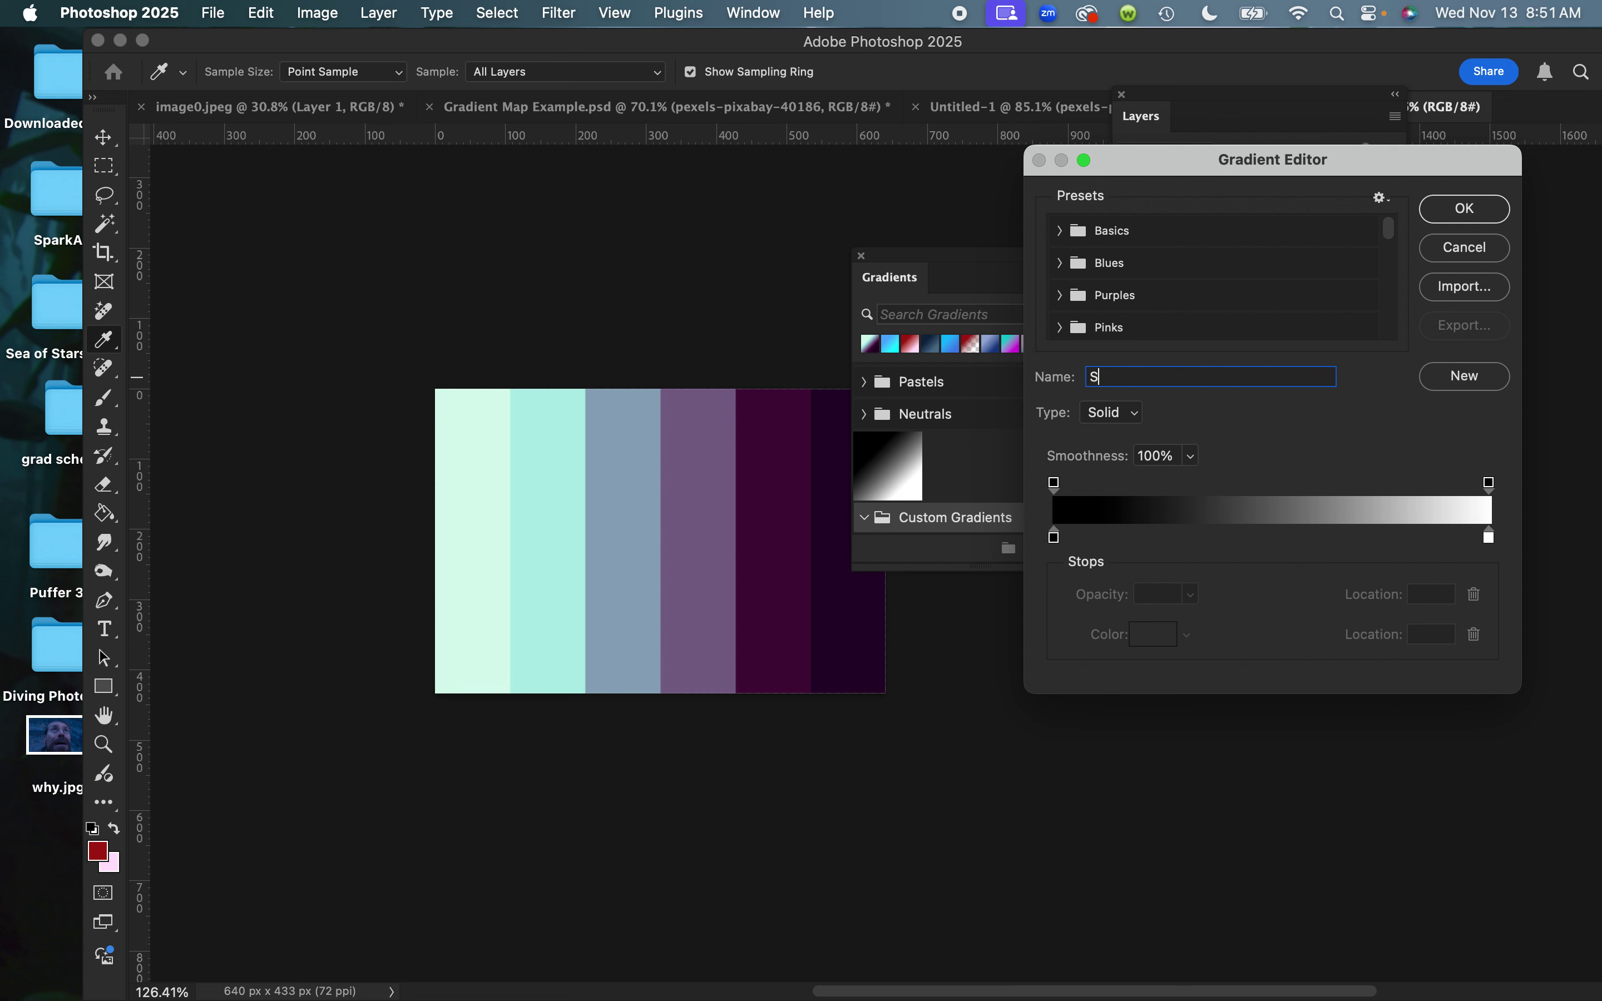
type("ane Palette")
left_click(1057, 539)
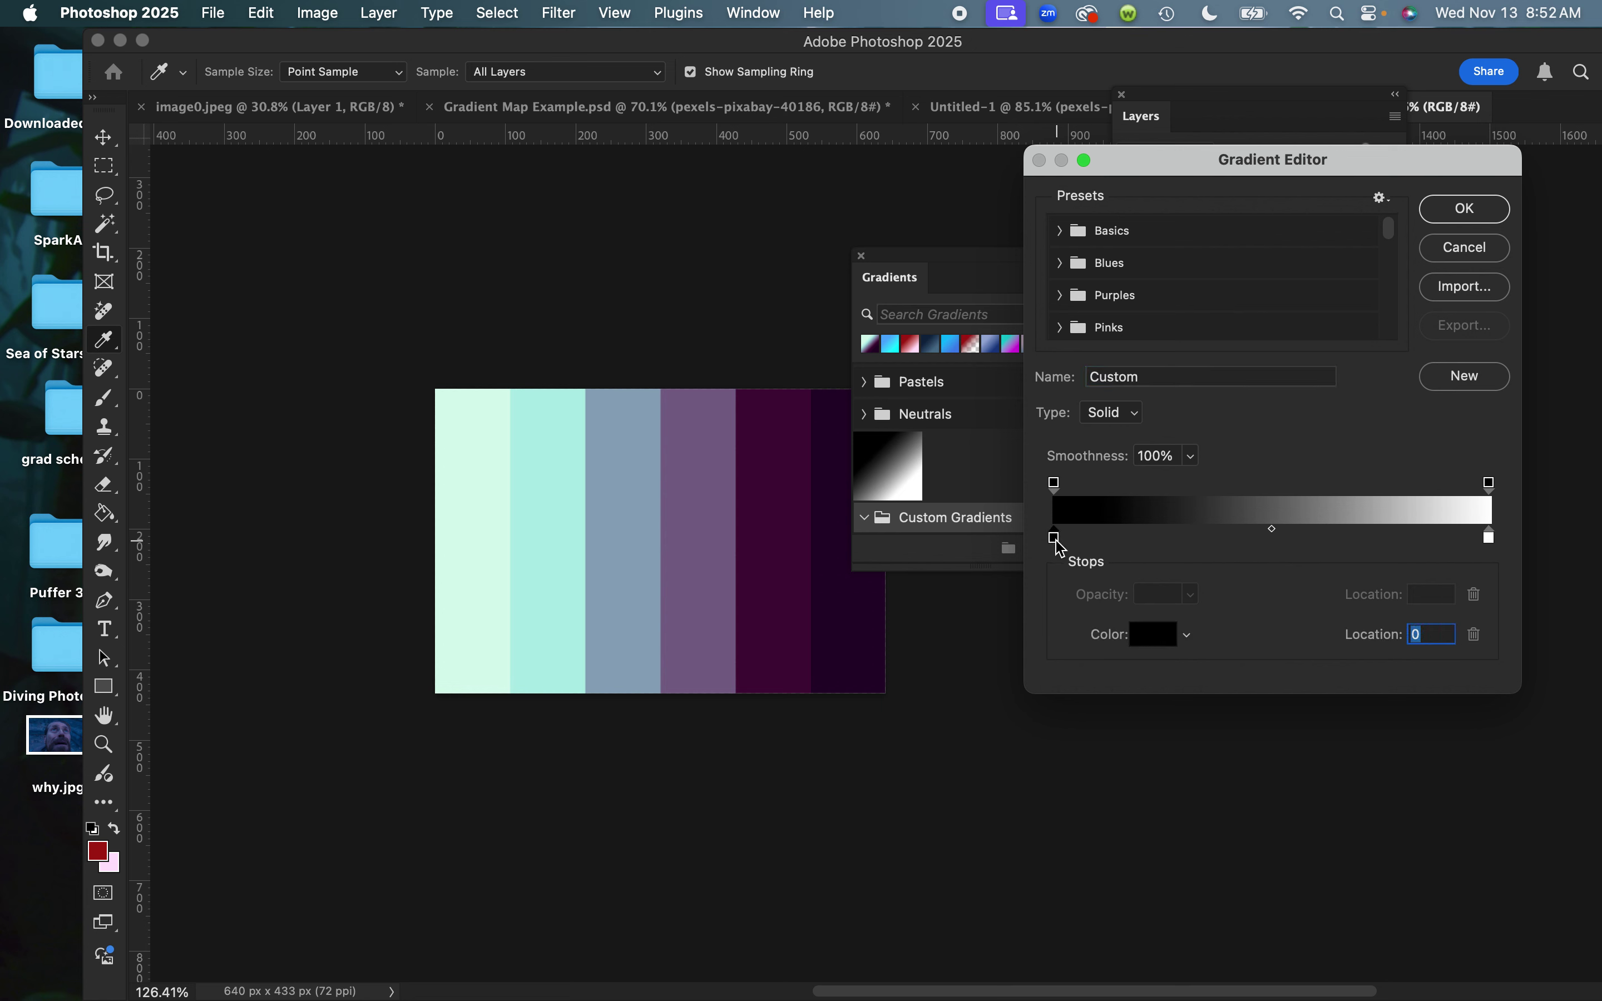
Sample mint into the left stop and add an aqua stop at location 16
left_click(458, 529)
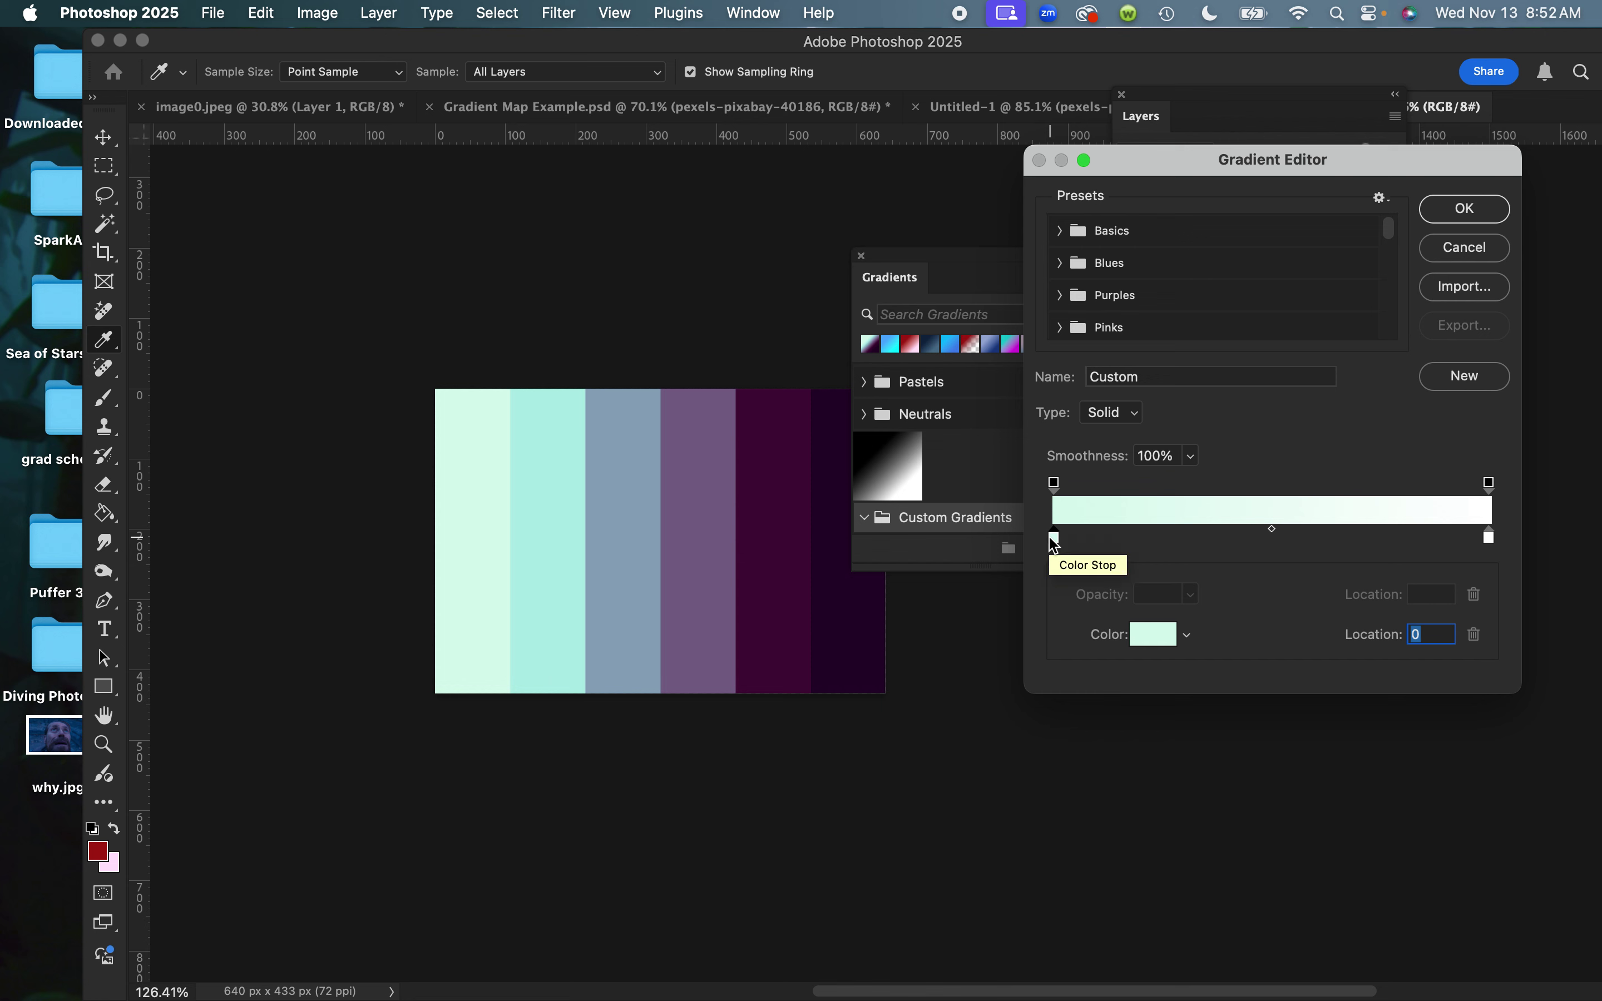
key("alt")
left_click(1052, 538, "alt")
left_click_drag(1058, 543, 1129, 544)
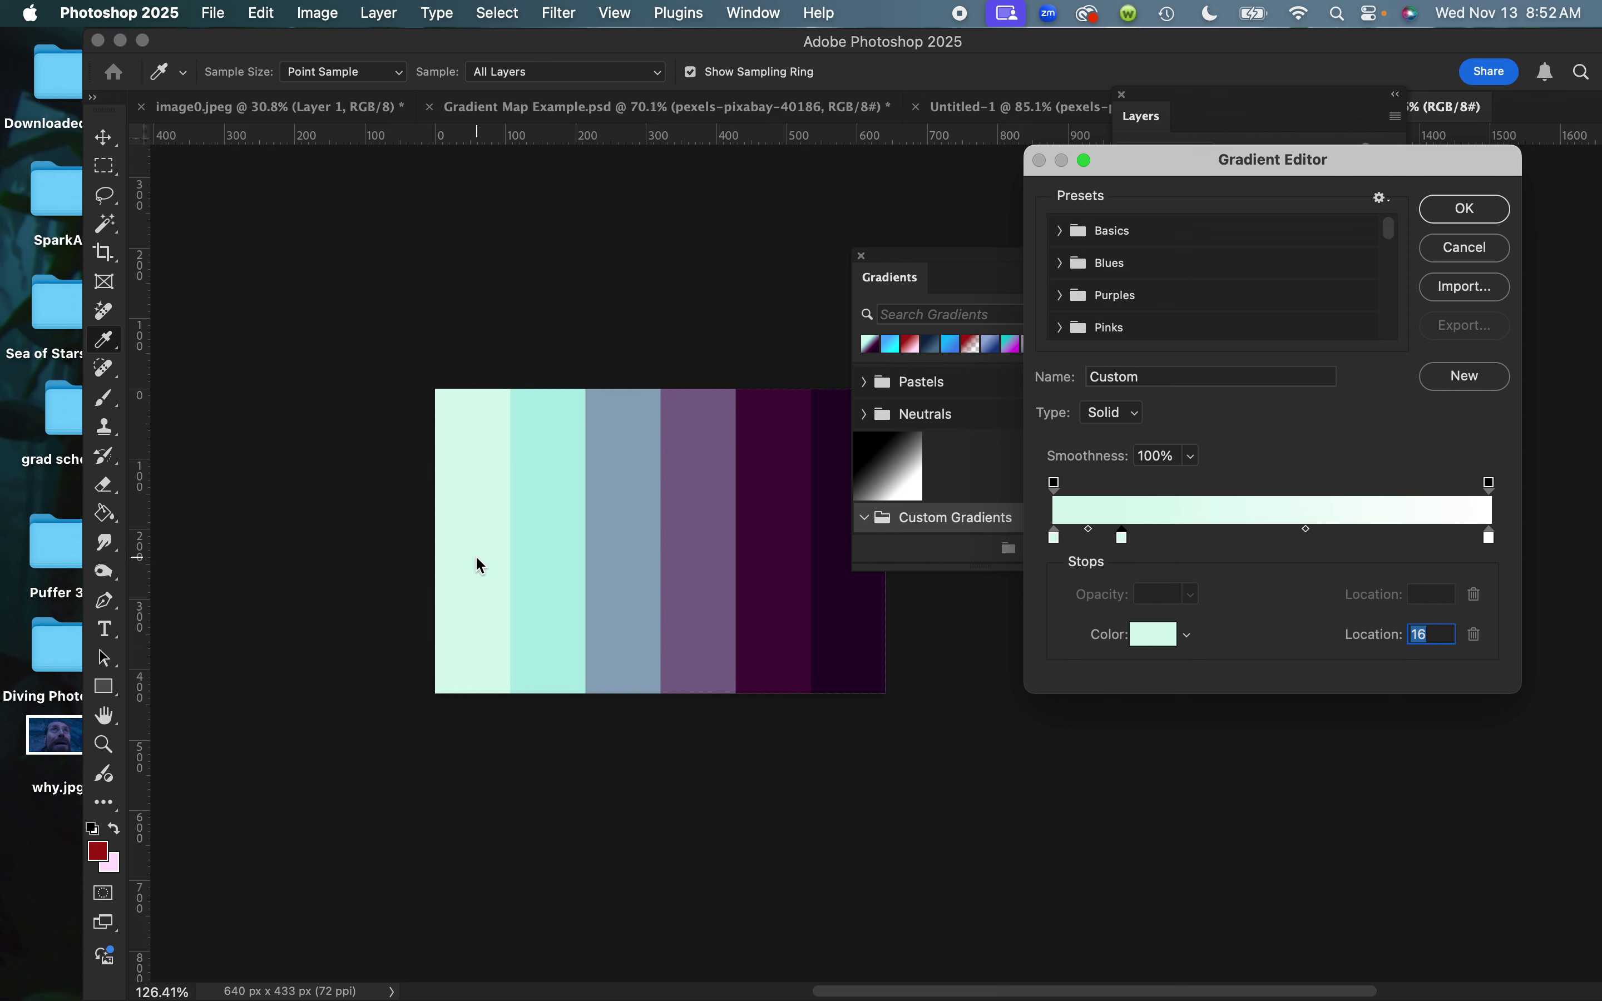
left_click(546, 535)
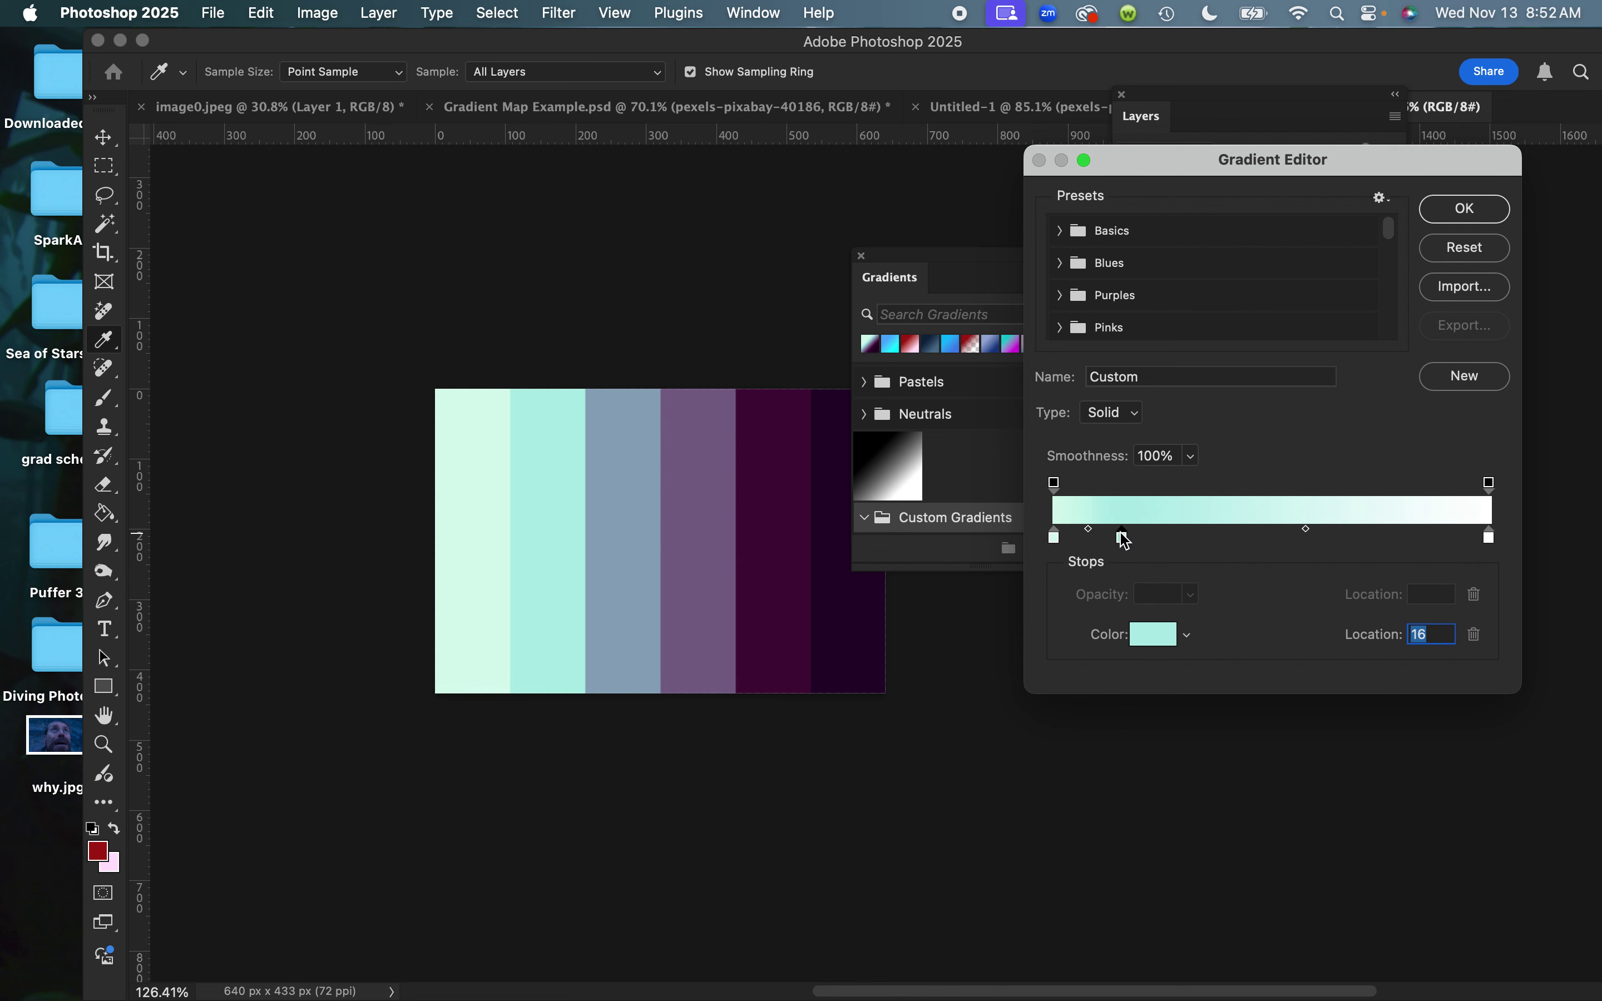
Add grey-blue, mauve and dark plum stops at 34, 52 and 69, and colour the end stop plum
left_click_drag(1125, 539, 1205, 538)
left_click(619, 552)
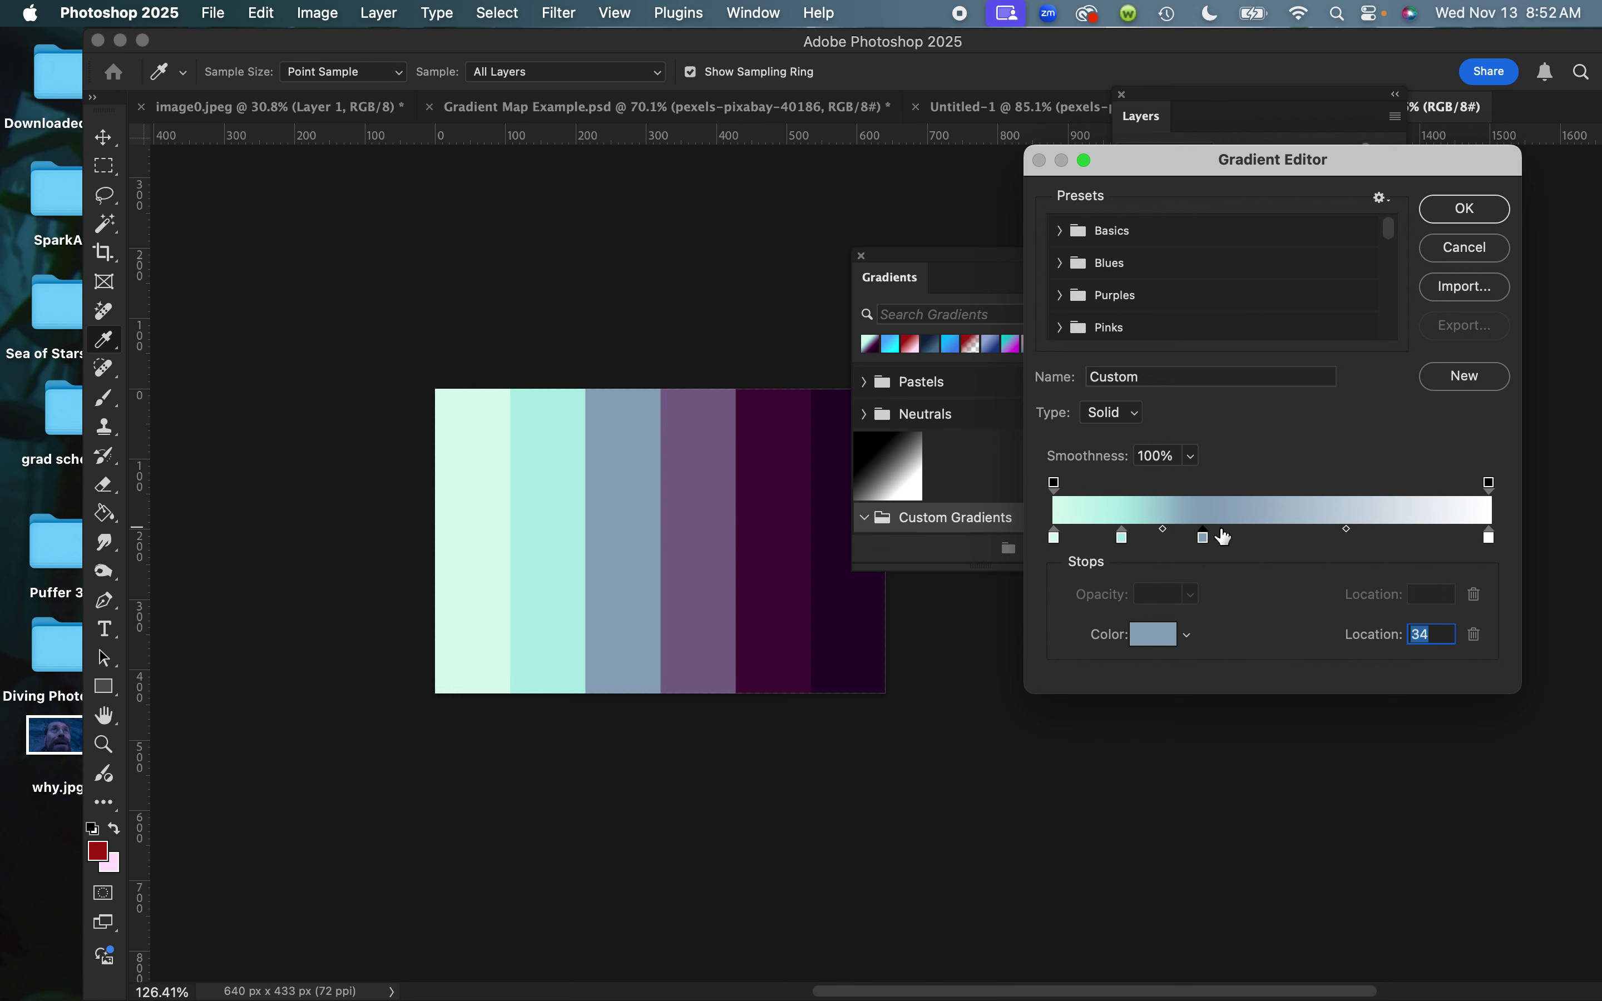
left_click_drag(1202, 539, 1279, 538)
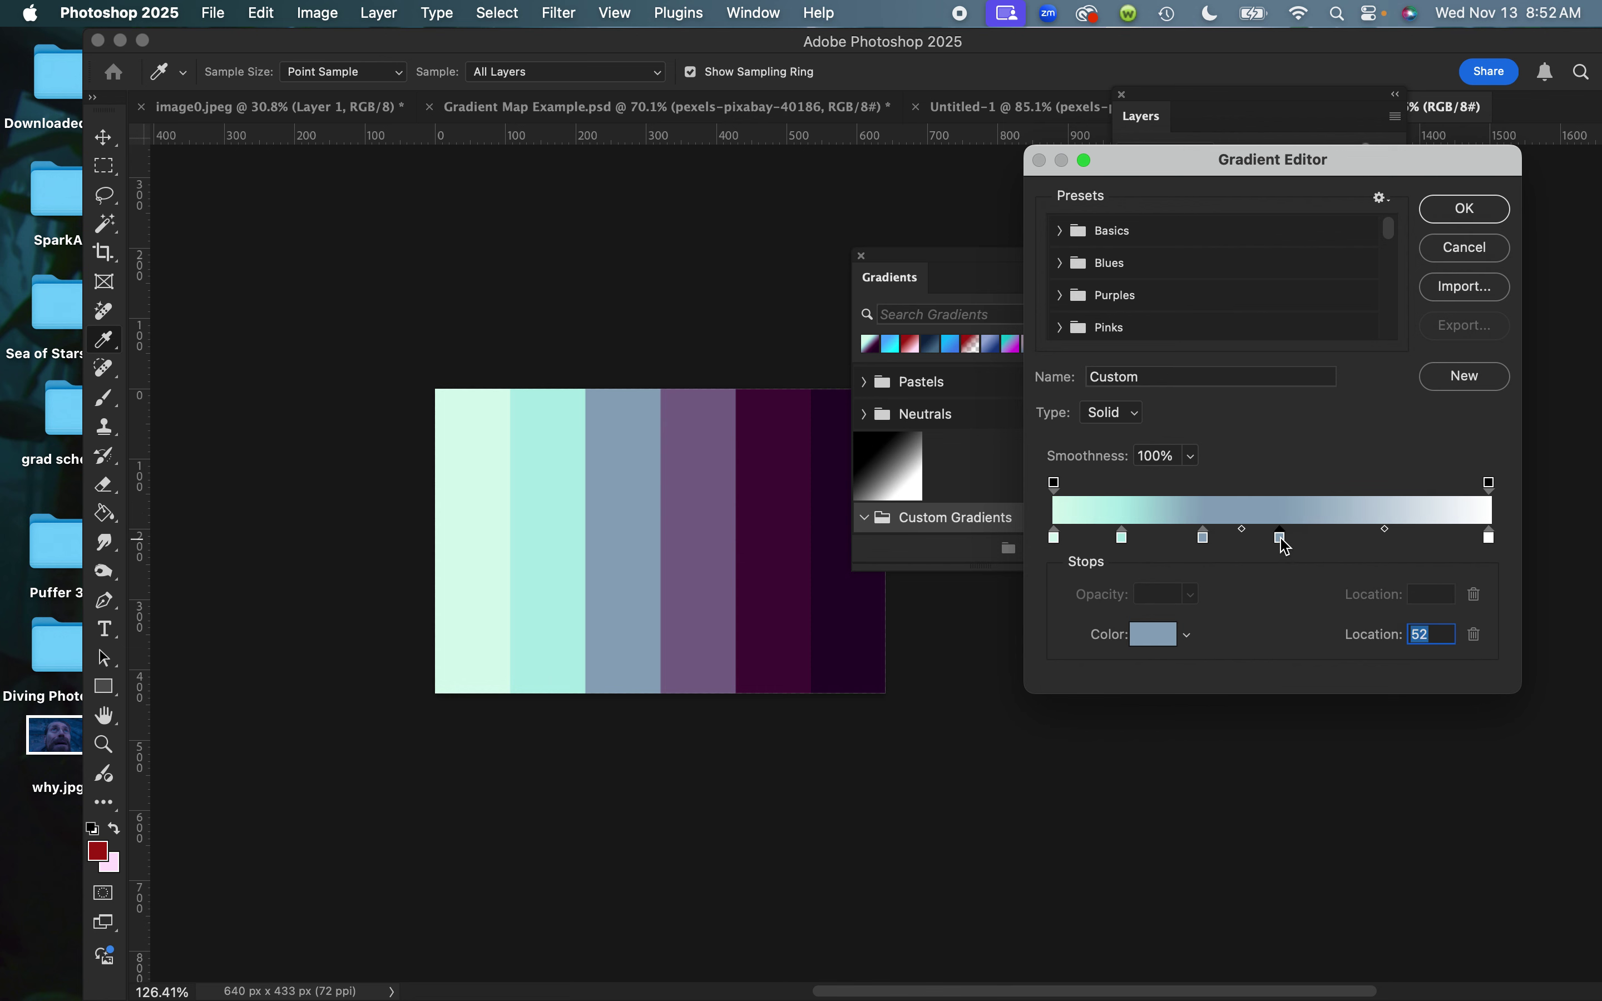
left_click(710, 539)
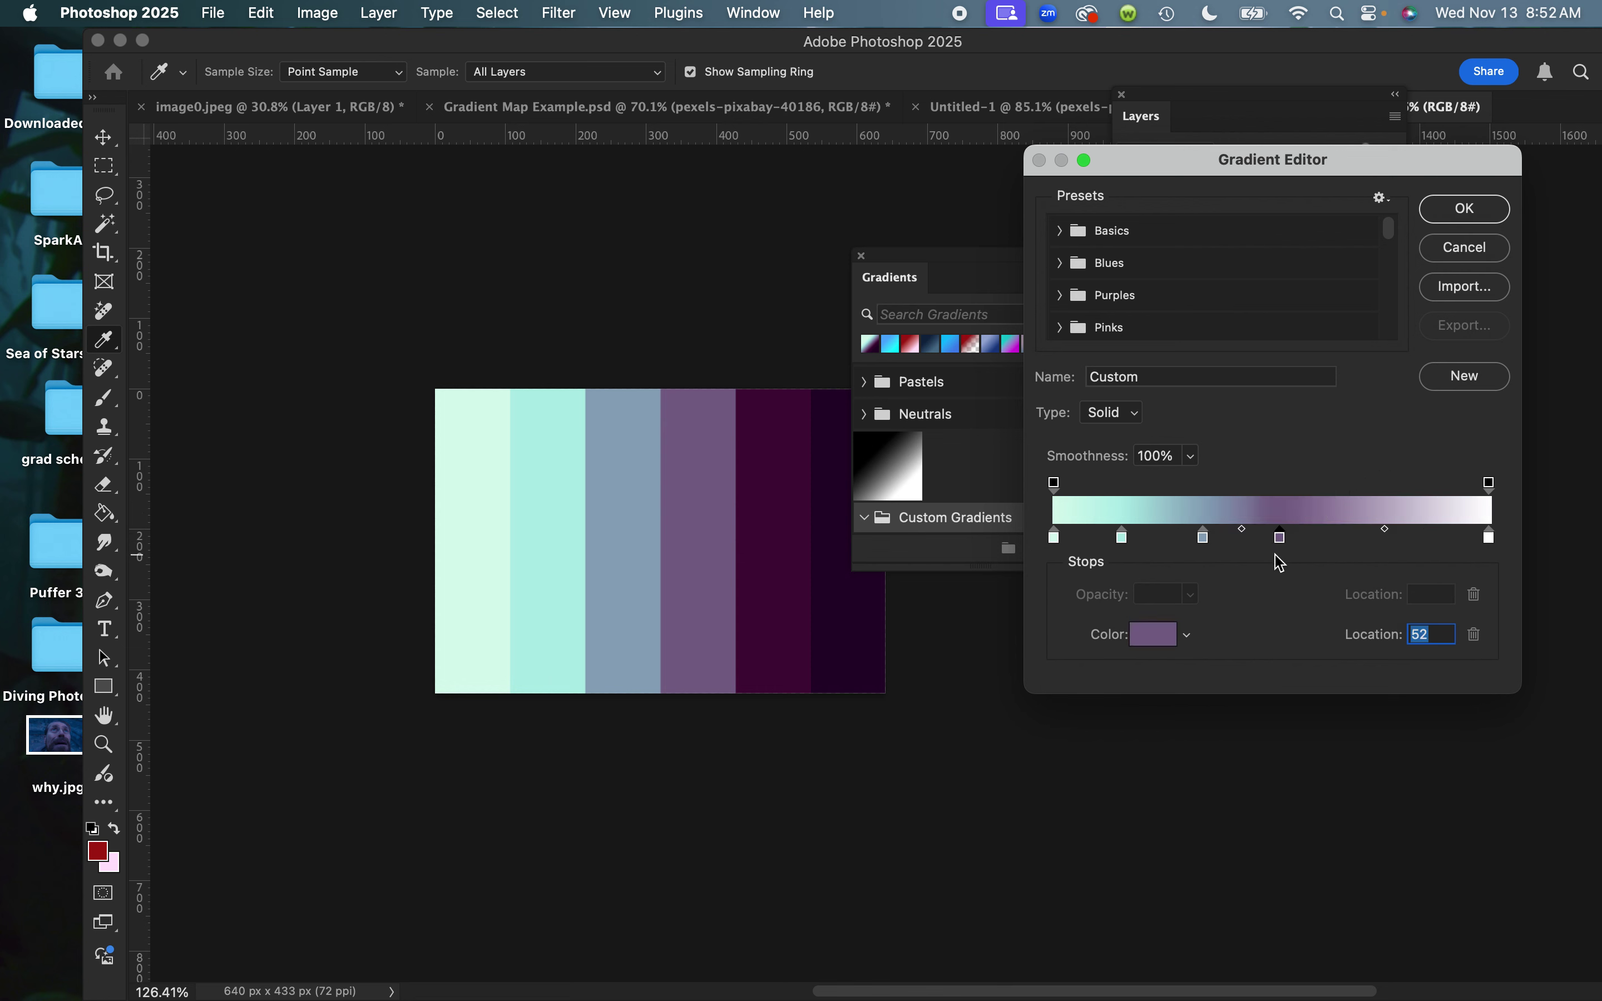
left_click_drag(1281, 538, 1354, 538)
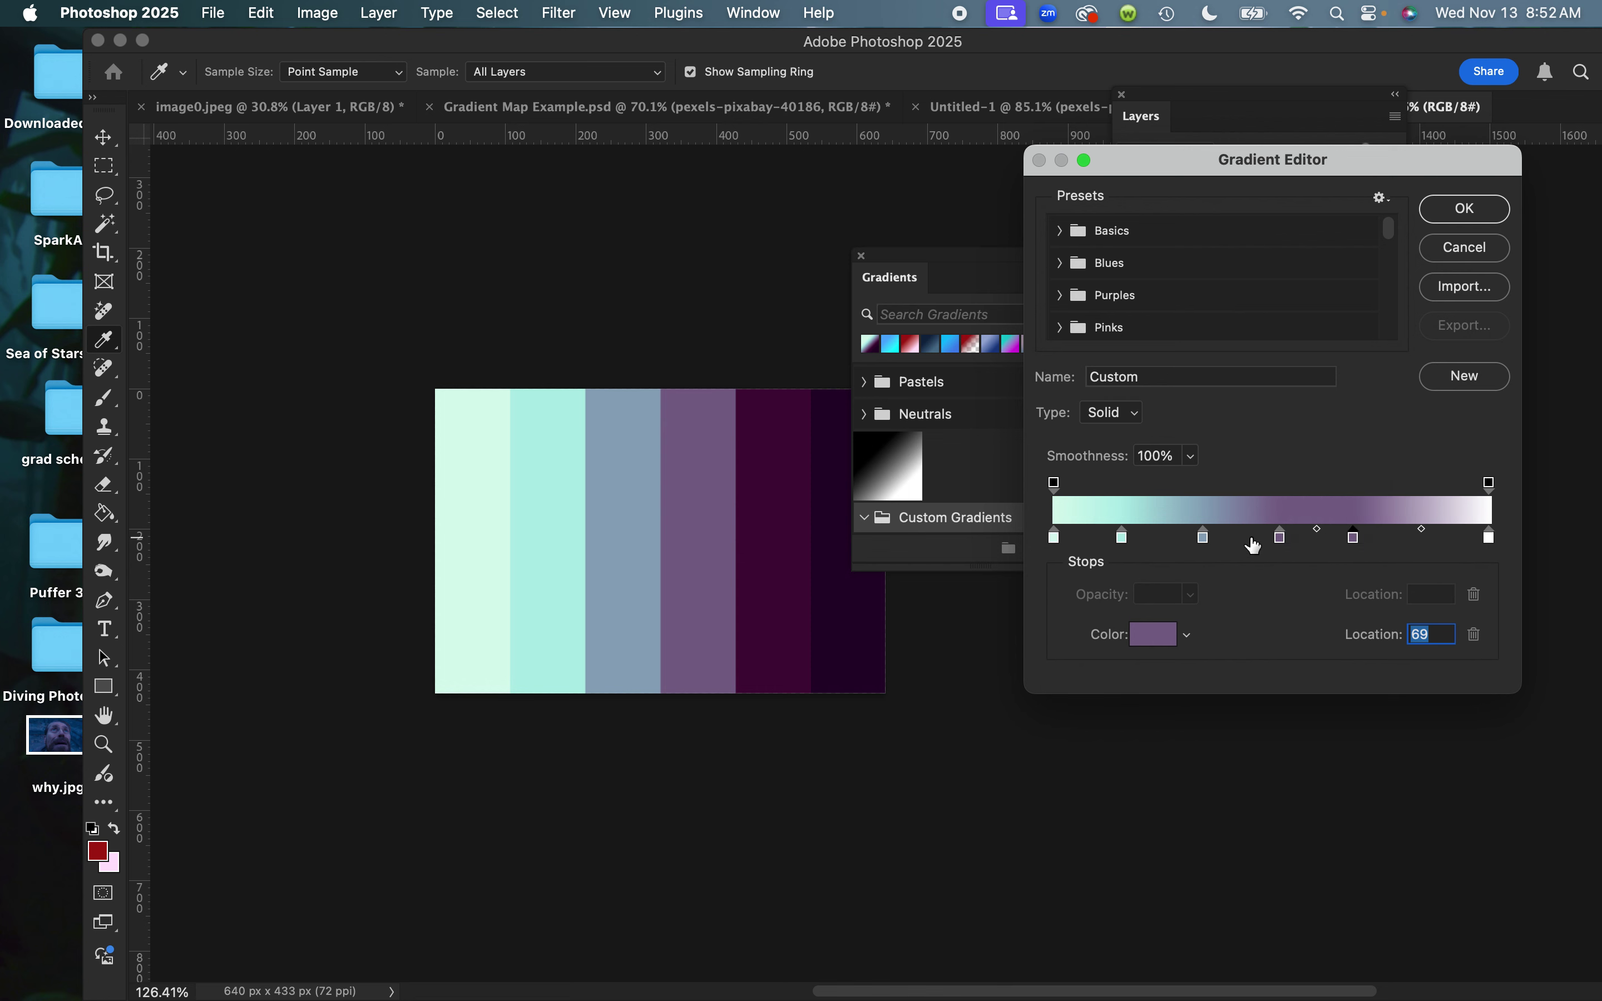
left_click(784, 598)
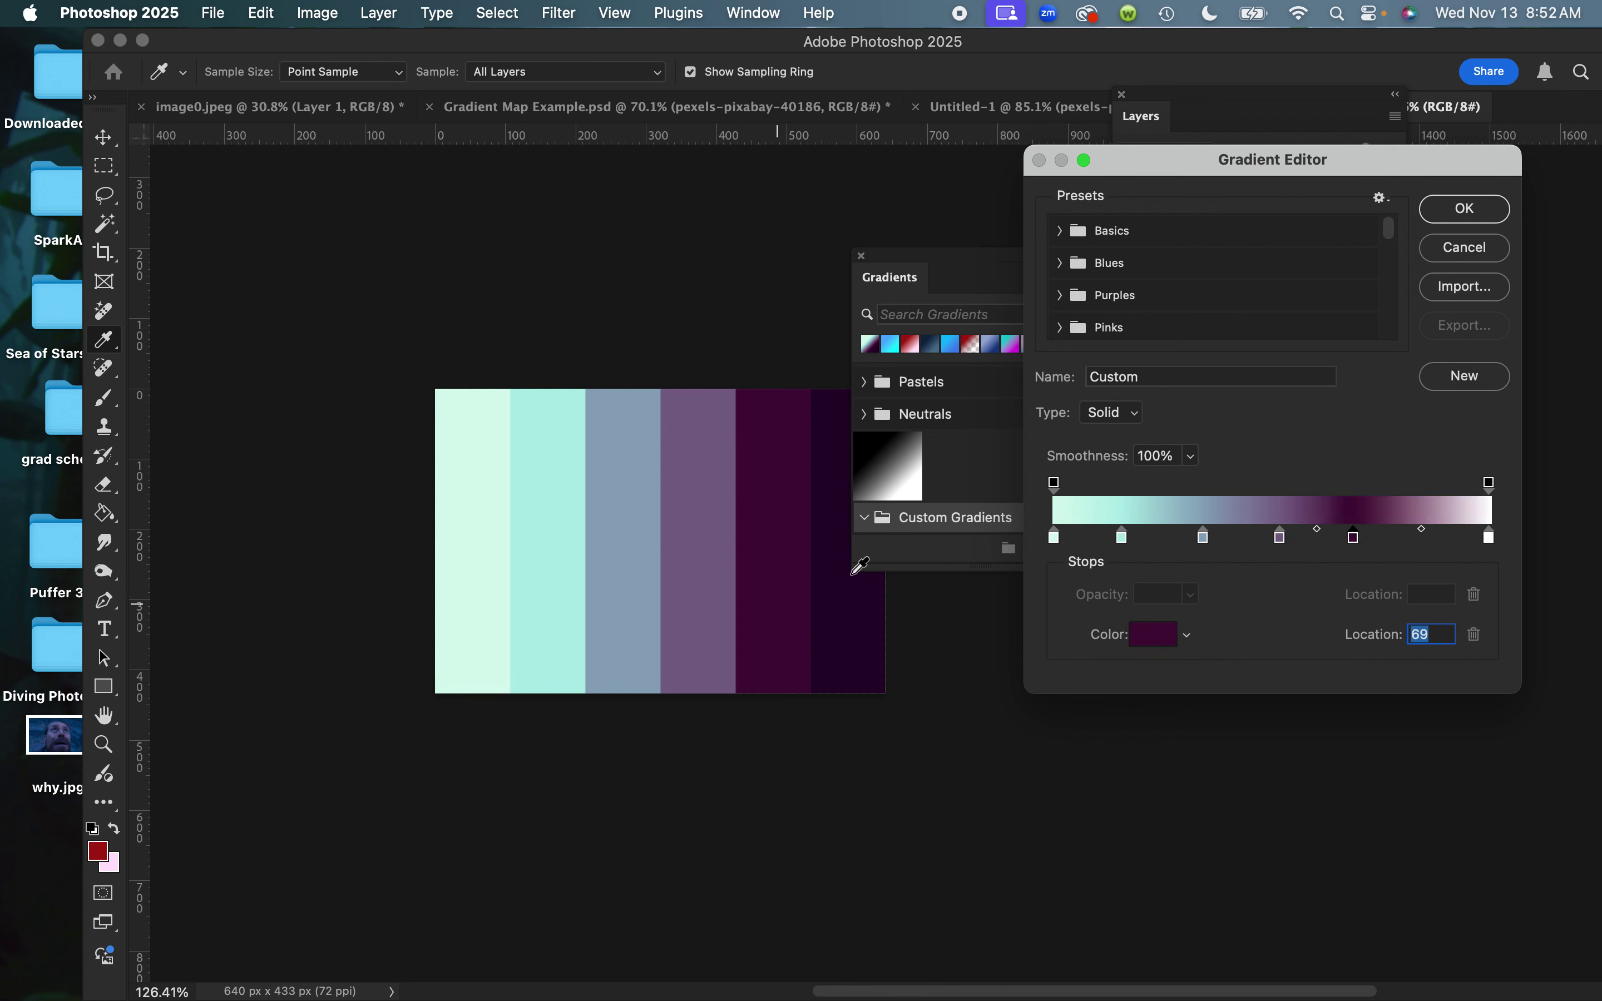
left_click(1490, 538)
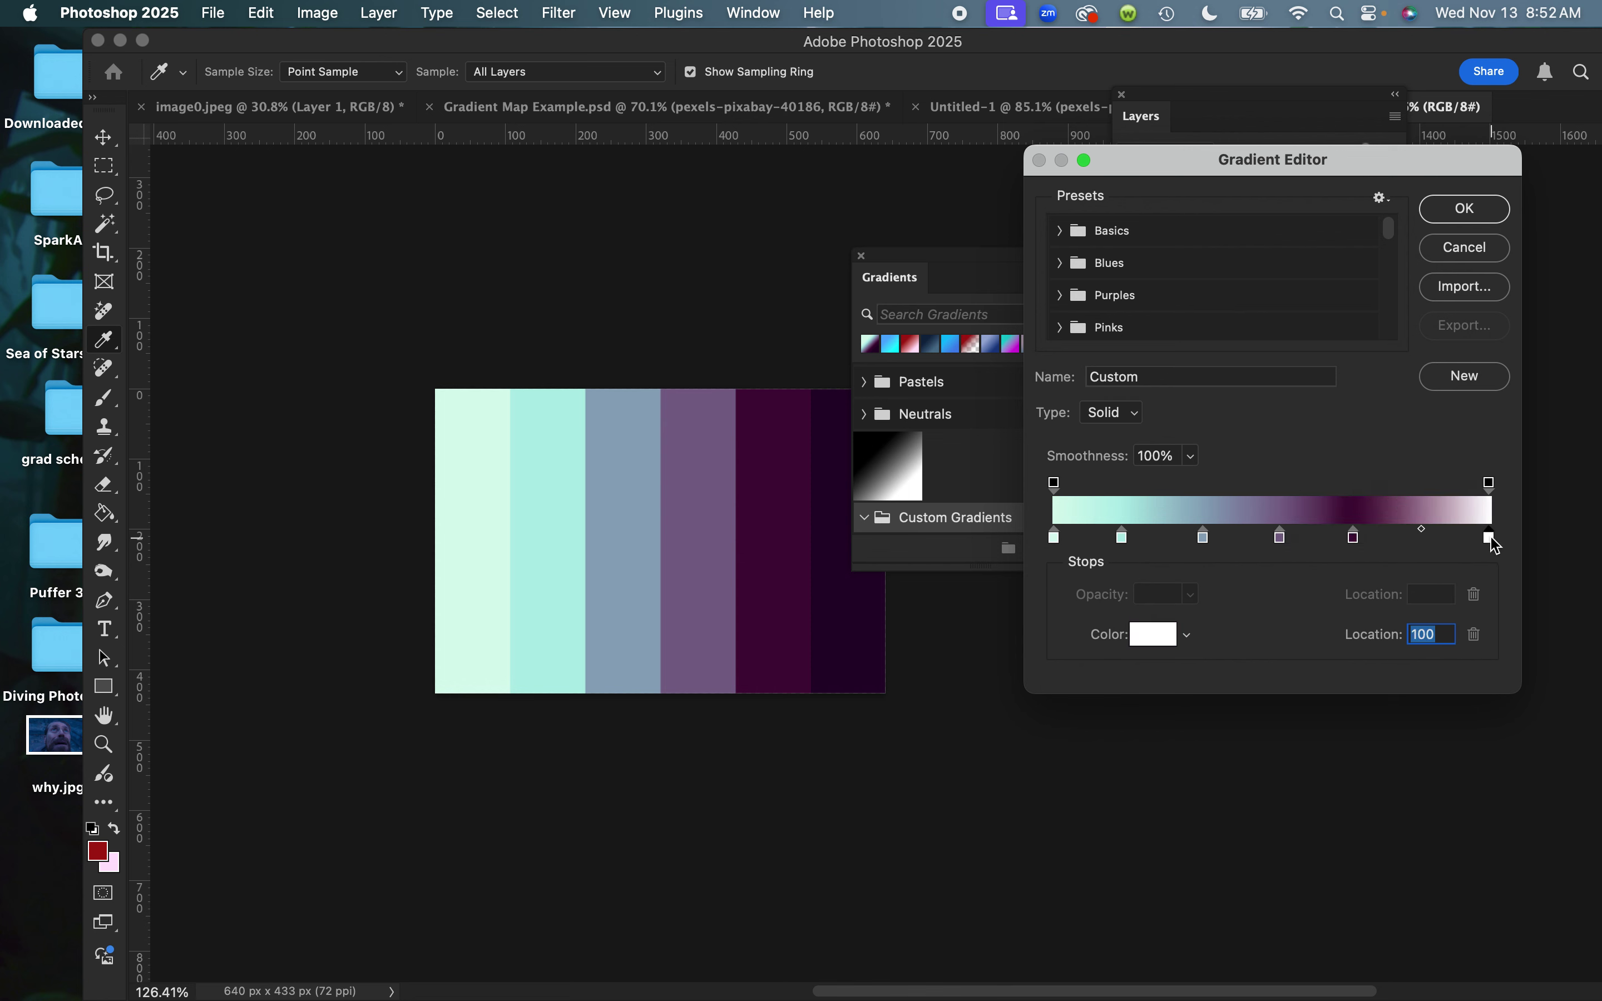
left_click(832, 552)
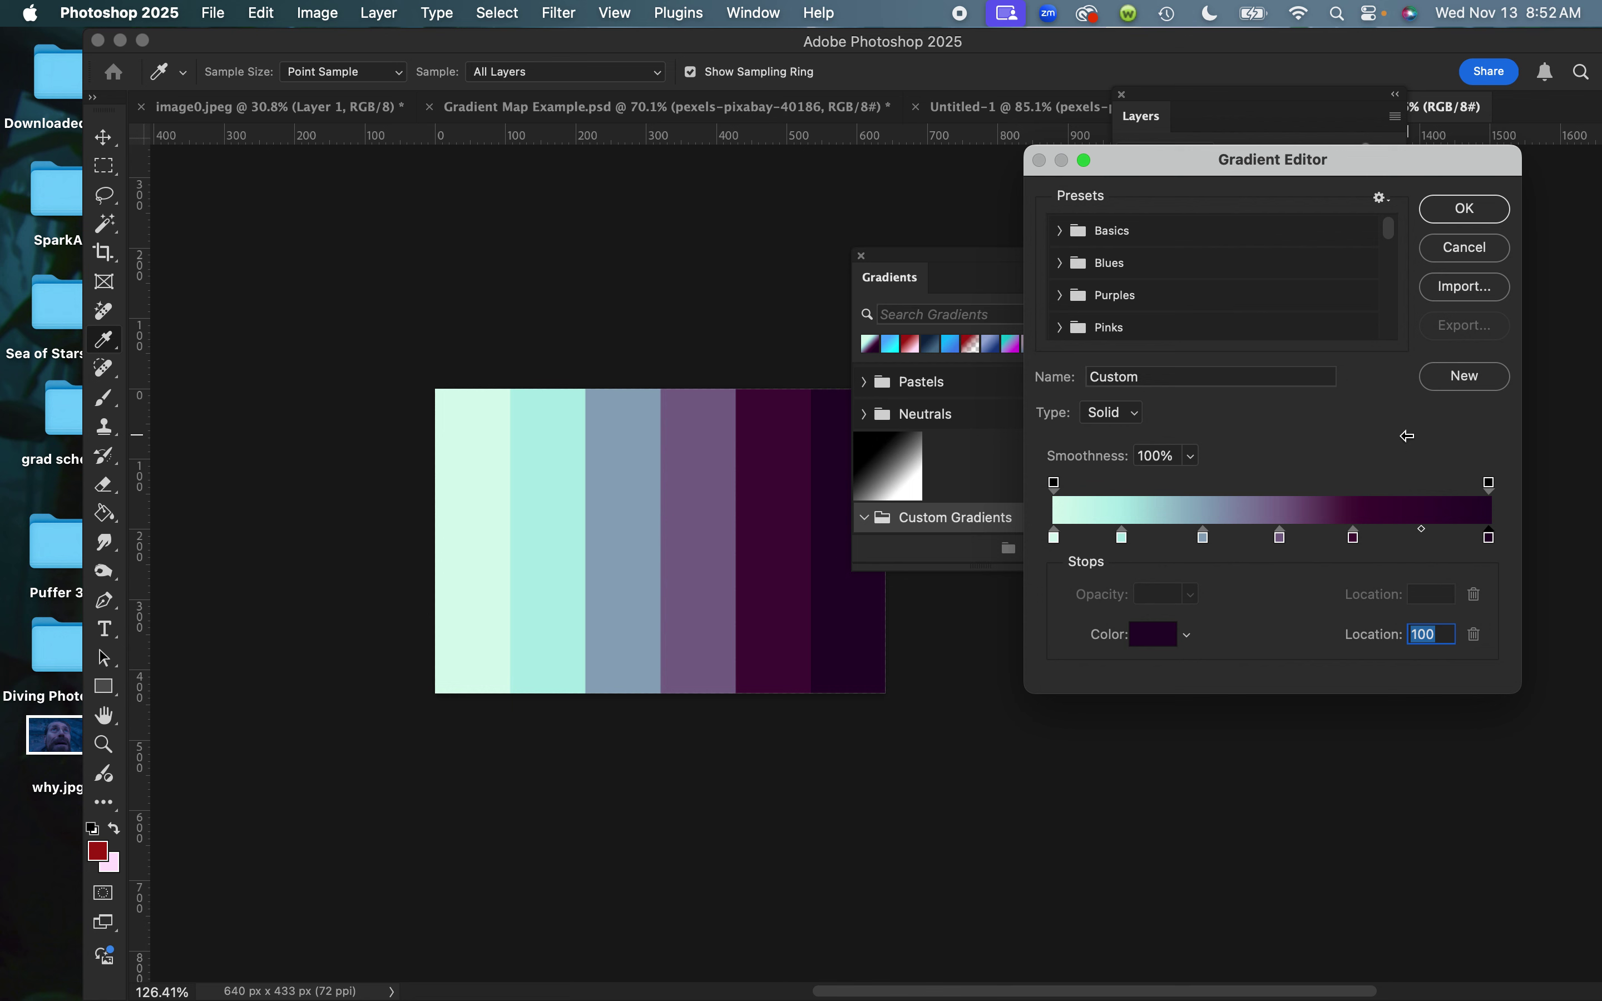
Move the cyan stop to 18, grey-blue to 39, last midpoint to 45, then save as a new preset
left_click(1124, 538)
left_click_drag(1128, 547, 1140, 549)
left_click_drag(1205, 538, 1390, 529)
left_click(1346, 530)
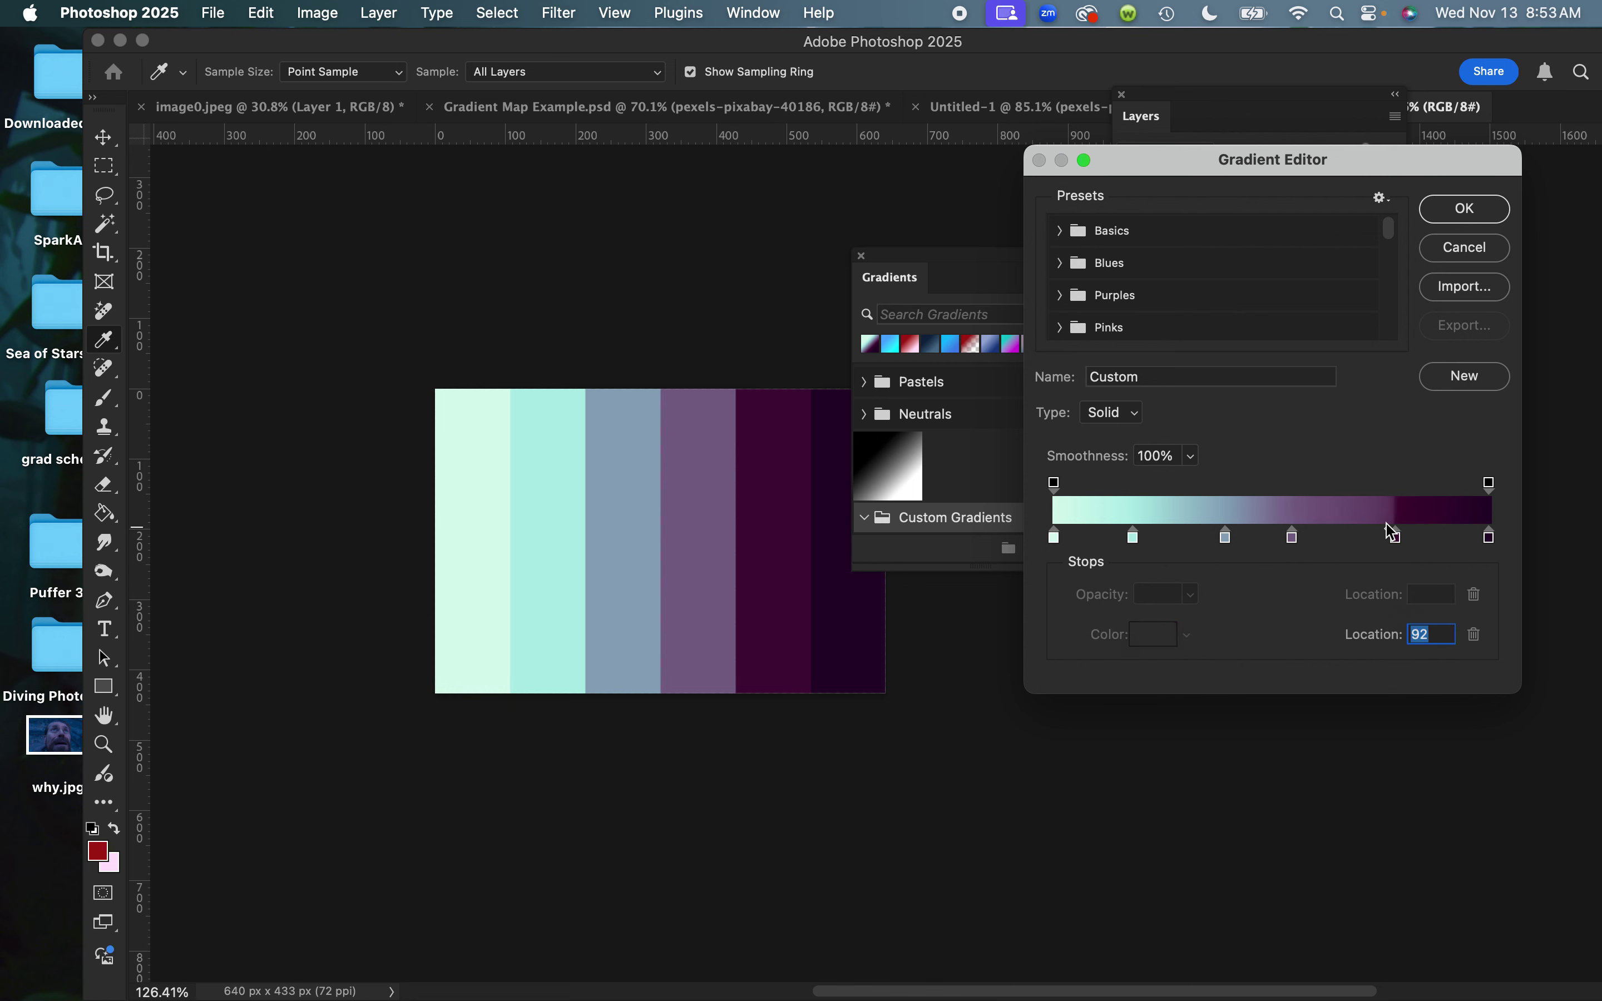
left_click_drag(1391, 530, 1344, 534)
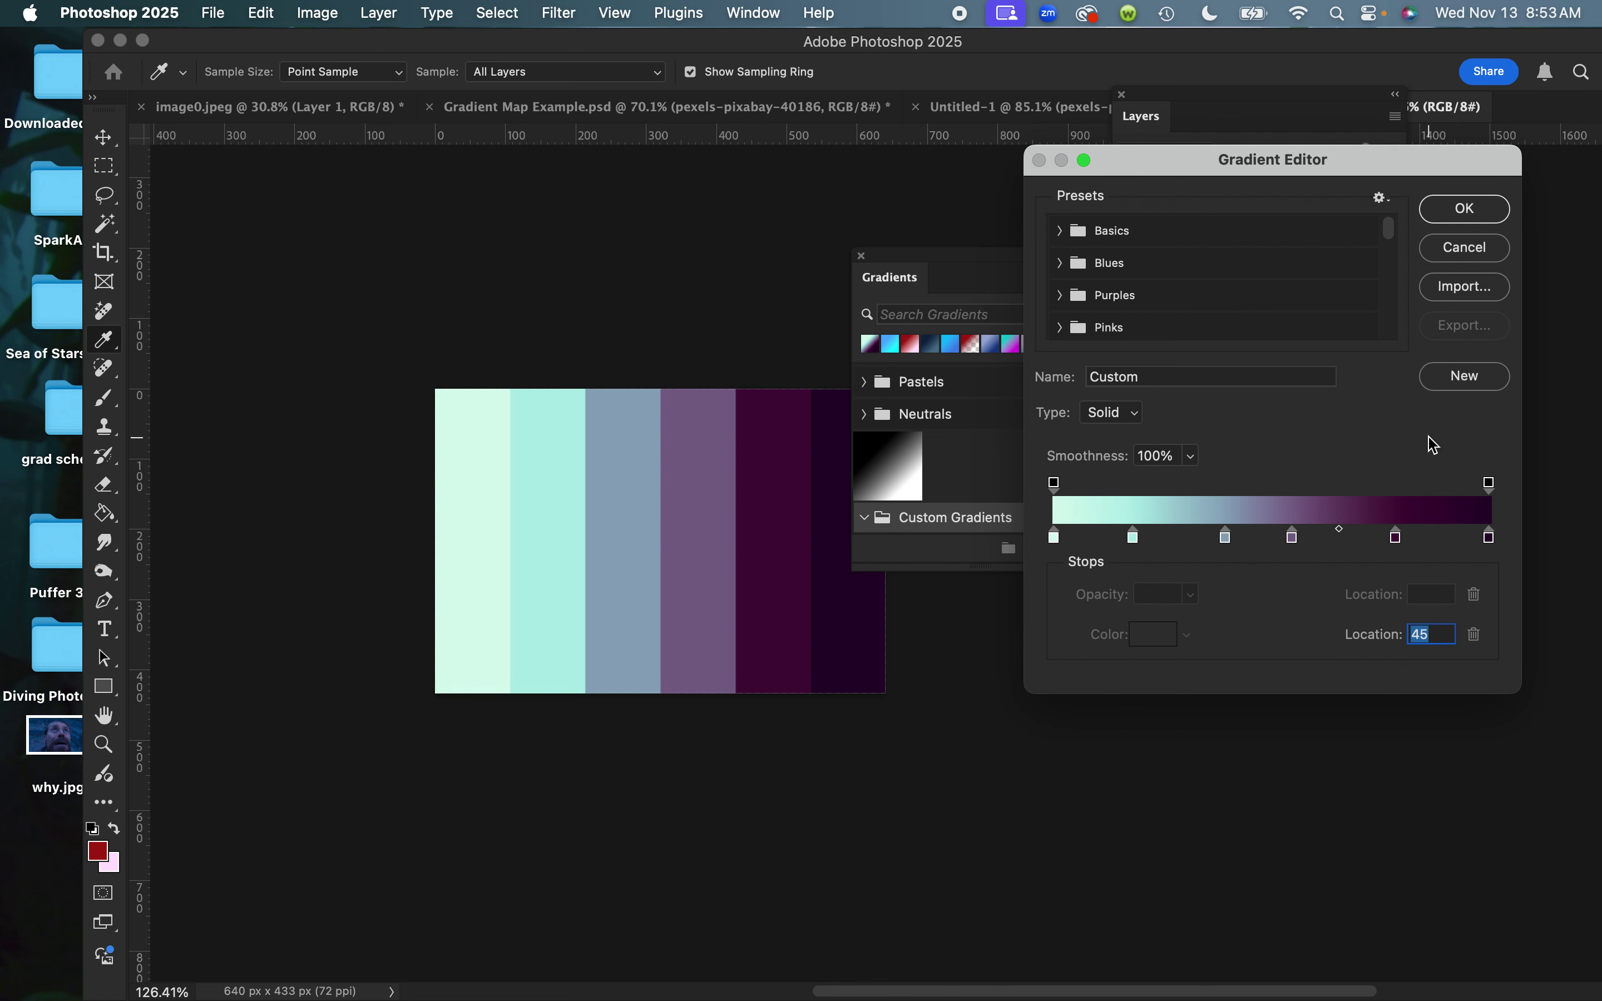
left_click(1477, 380)
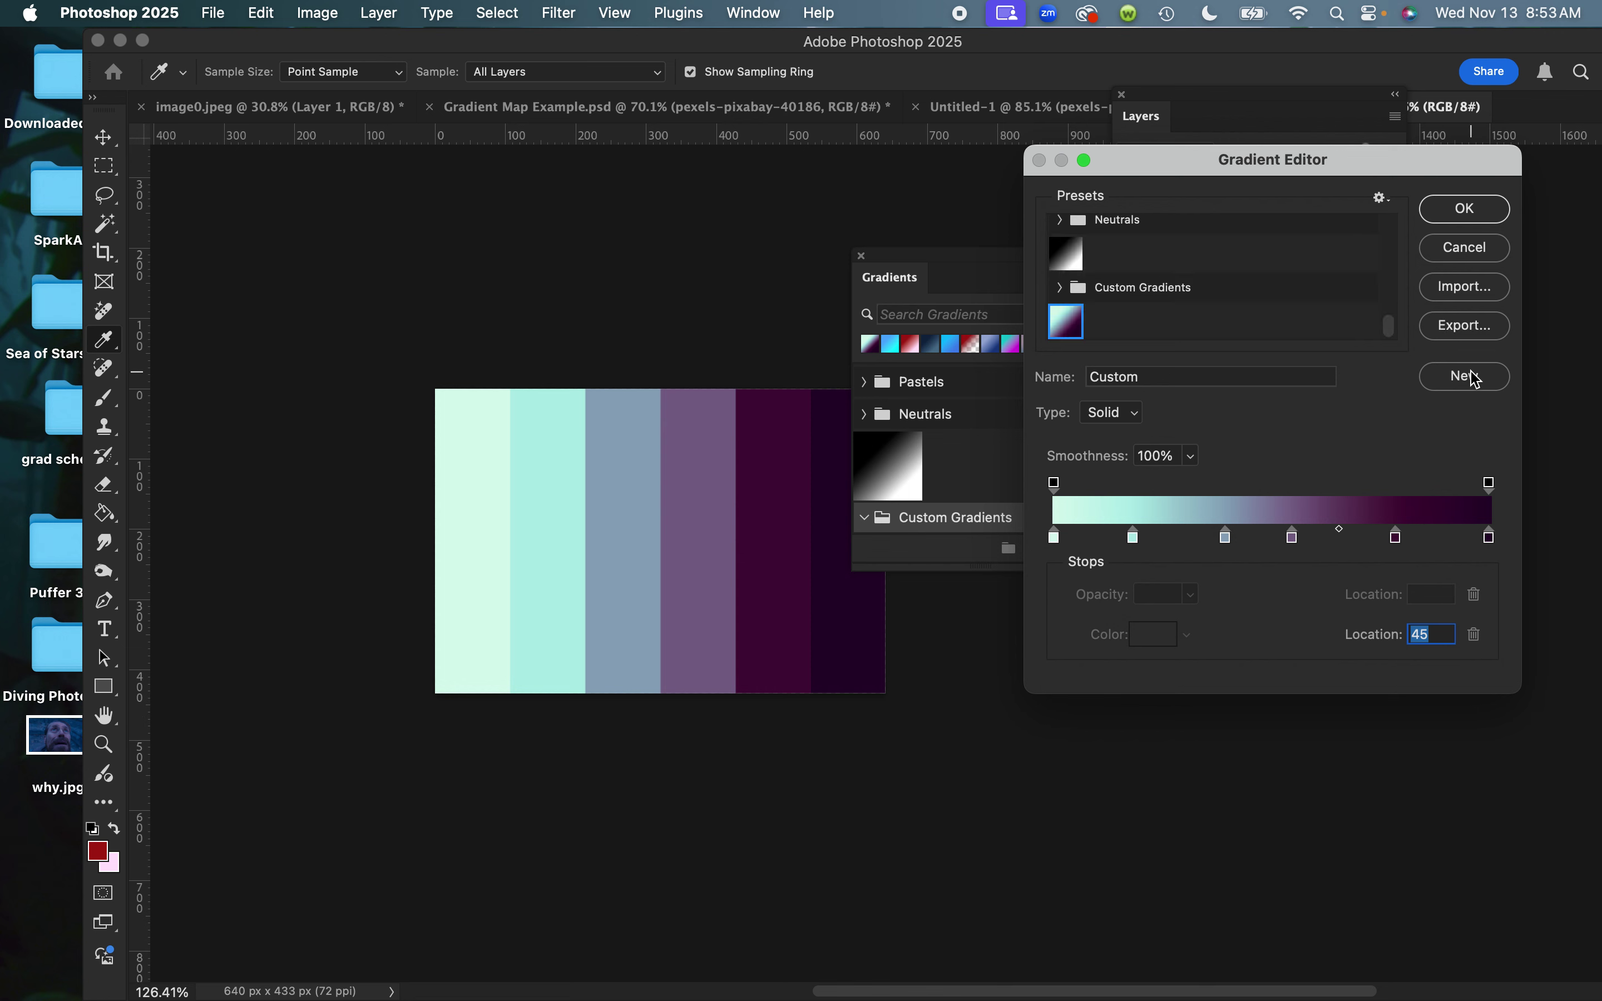